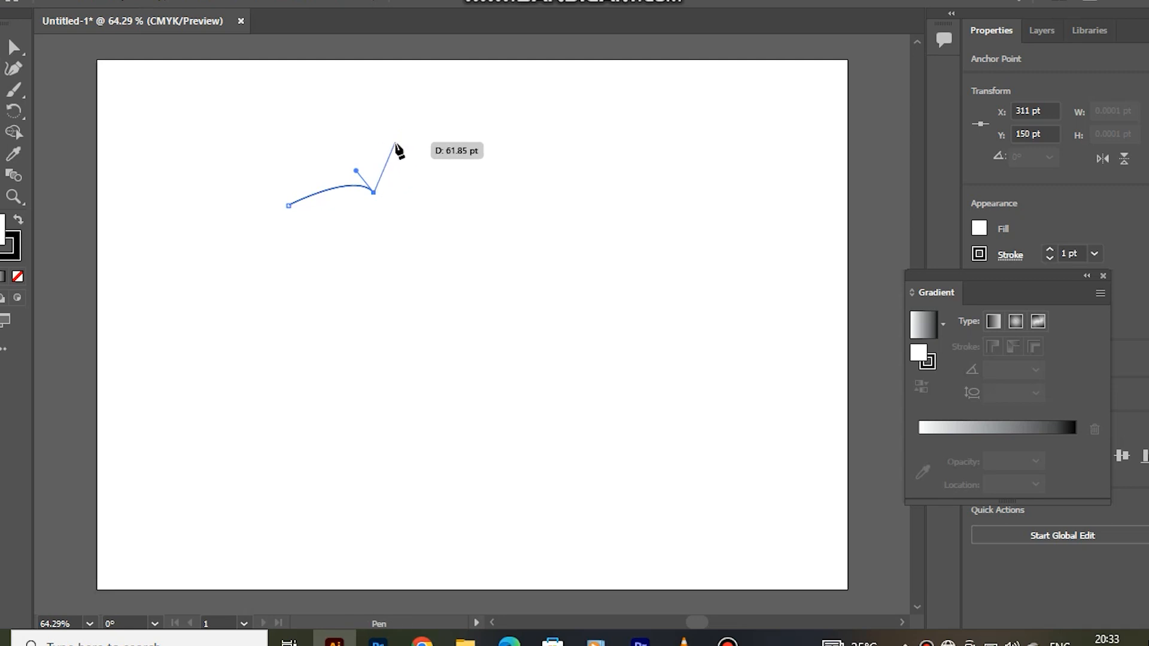
# - Continue the hair outline along the artboard's upper part with a tall curved spike, two shallow scallops, and a short straight notch using the Pen tool
pyautogui.moveTo(374, 138); pyautogui.dragTo(389, 128)
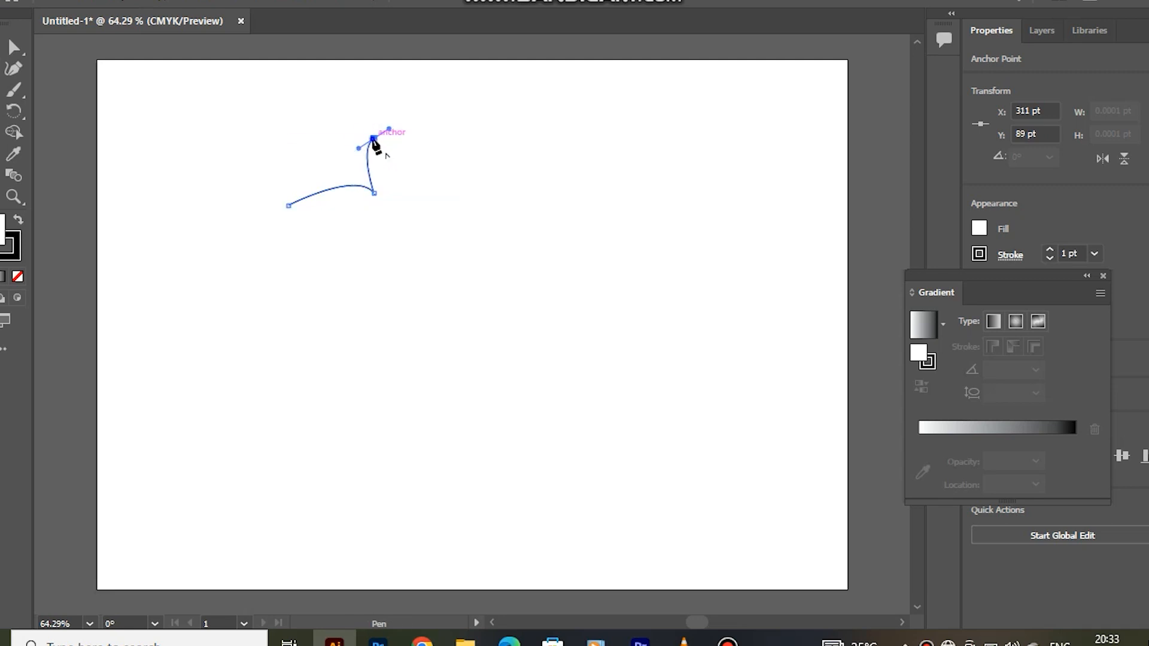
pyautogui.moveTo(452, 157); pyautogui.dragTo(477, 98)
pyautogui.click(451, 156)
pyautogui.moveTo(472, 166); pyautogui.dragTo(543, 118)
pyautogui.click(472, 166)
pyautogui.click(519, 155)
pyautogui.click(526, 192)
# - Extend the hair outline from the notch with a long curved lock rising to a rounded tip and sweeping back inward to a lower point
pyautogui.moveTo(654, 183); pyautogui.dragTo(705, 231)
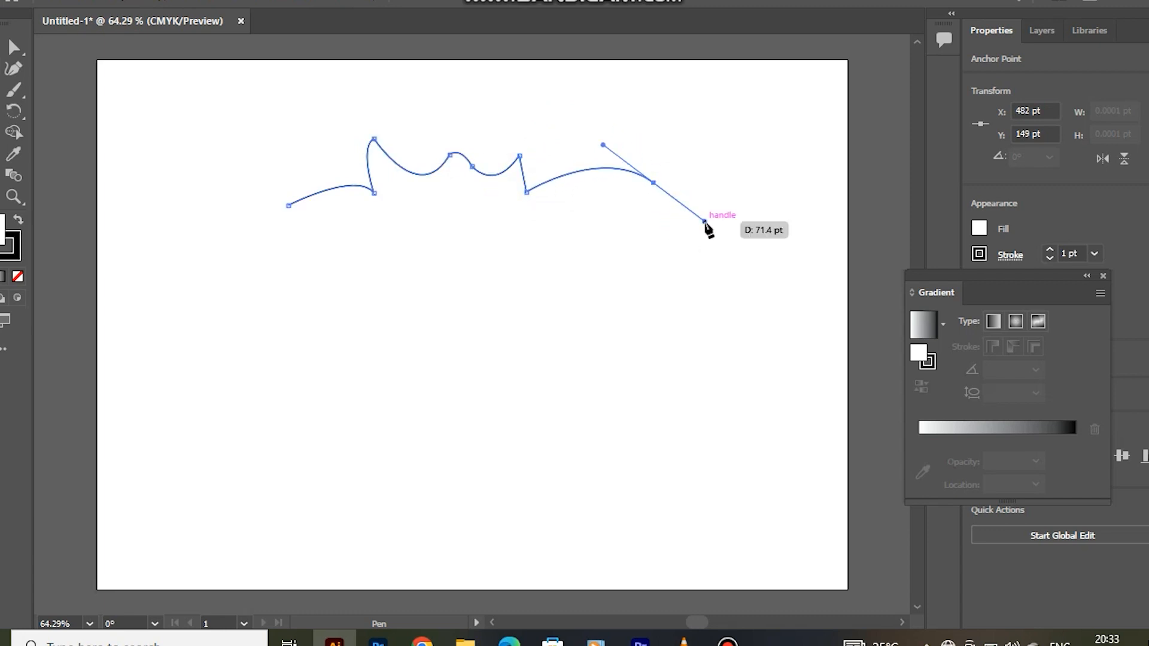
pyautogui.hotkey('ctrl', 'z')
pyautogui.moveTo(632, 154); pyautogui.dragTo(667, 178)
pyautogui.click(633, 154)
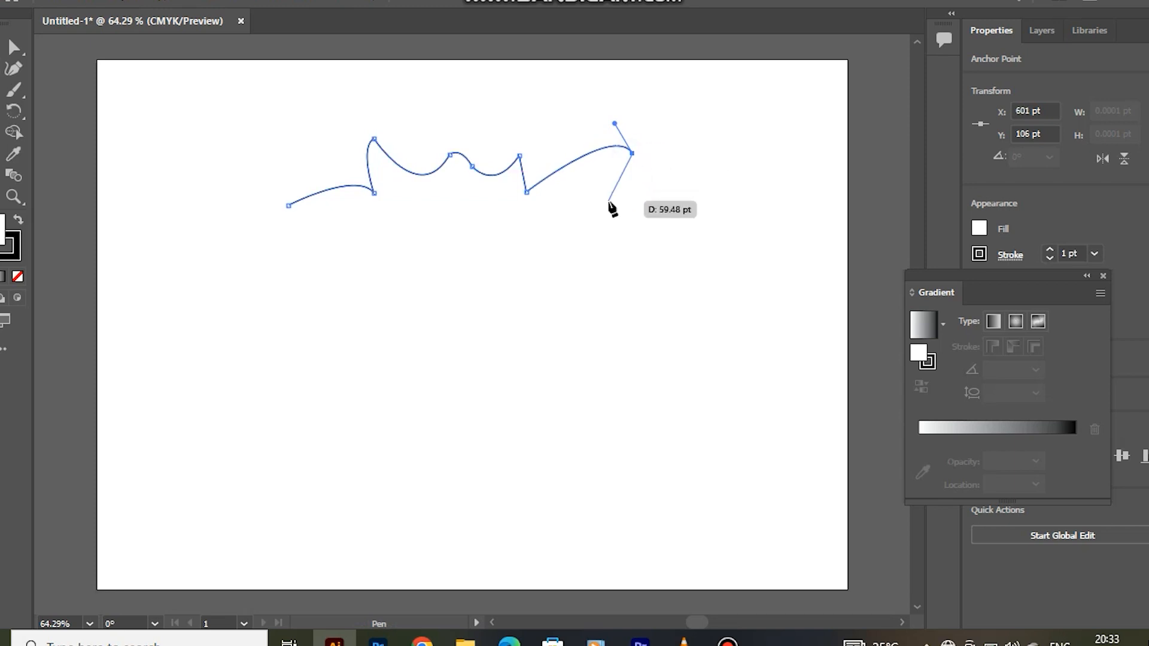
pyautogui.moveTo(572, 201); pyautogui.dragTo(574, 210)
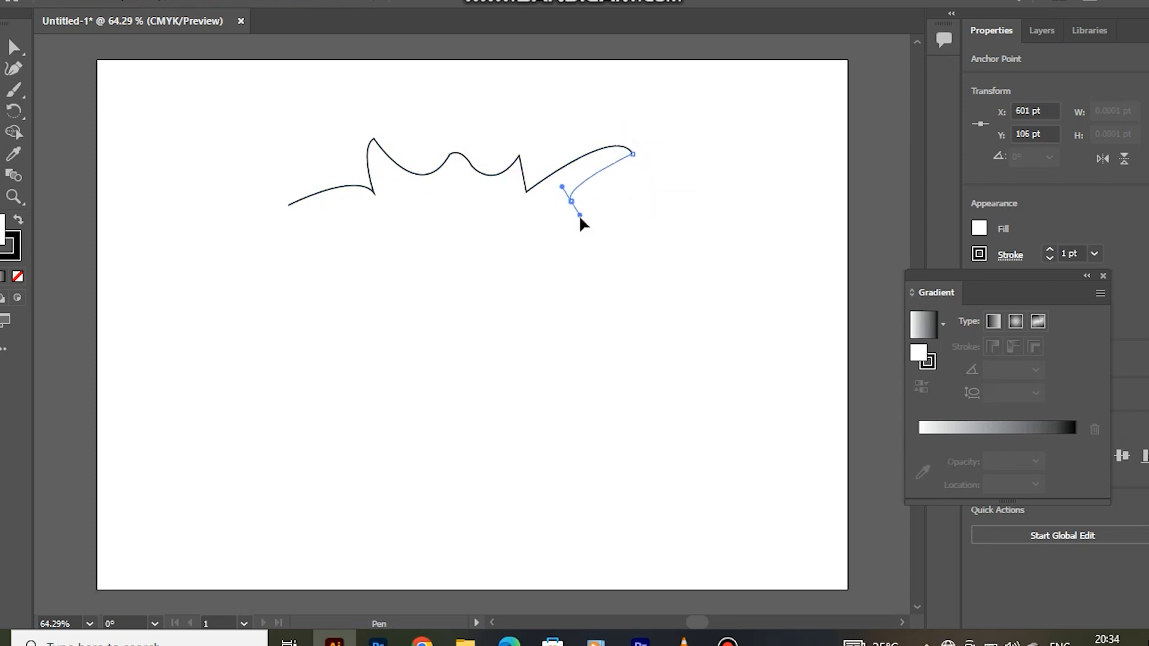
pyautogui.click(571, 201)
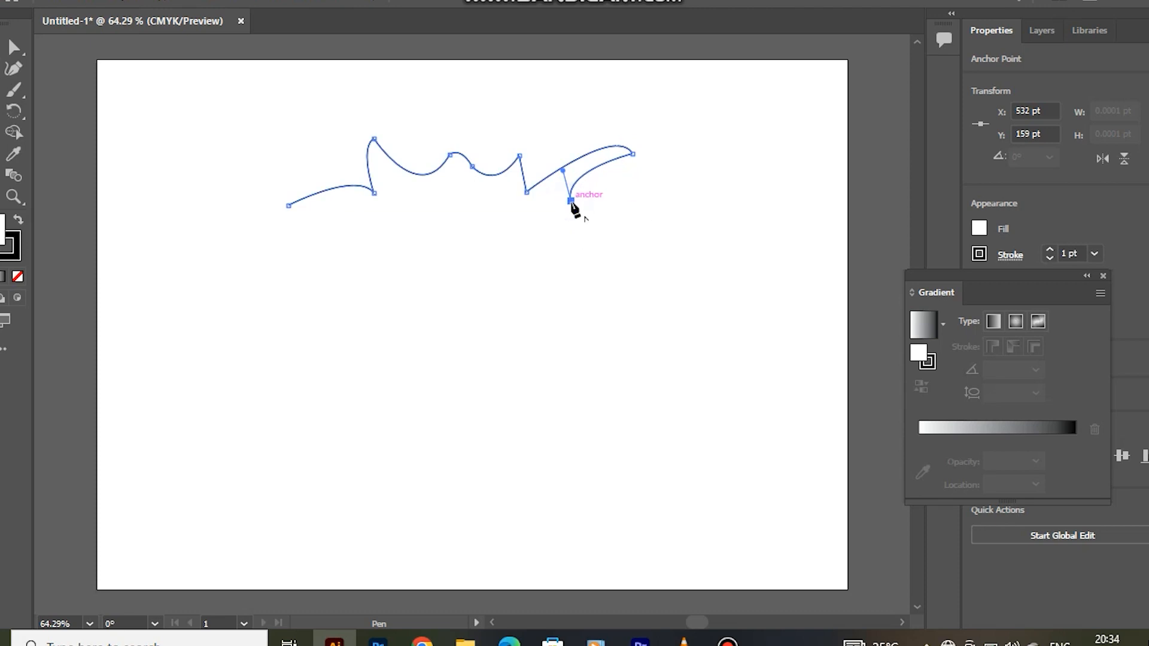
# - Add two pointed spikes down the outline's upper right side, joined by a straight inward segment
pyautogui.moveTo(655, 219); pyautogui.dragTo(667, 223)
pyautogui.click(654, 219)
pyautogui.click(617, 252)
pyautogui.moveTo(682, 267); pyautogui.dragTo(699, 282)
pyautogui.click(682, 266)
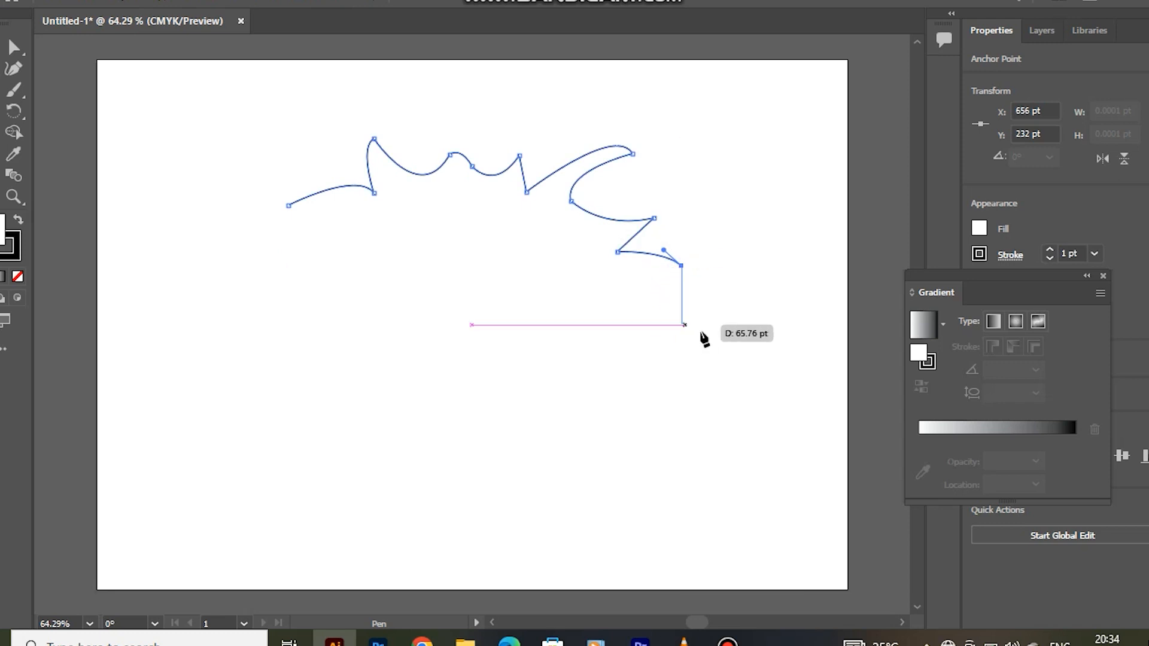
# - Continue the outline down its right side with three curved, sharp-tipped spikes, ending in a short straight segment running inward
pyautogui.moveTo(697, 315); pyautogui.dragTo(780, 328)
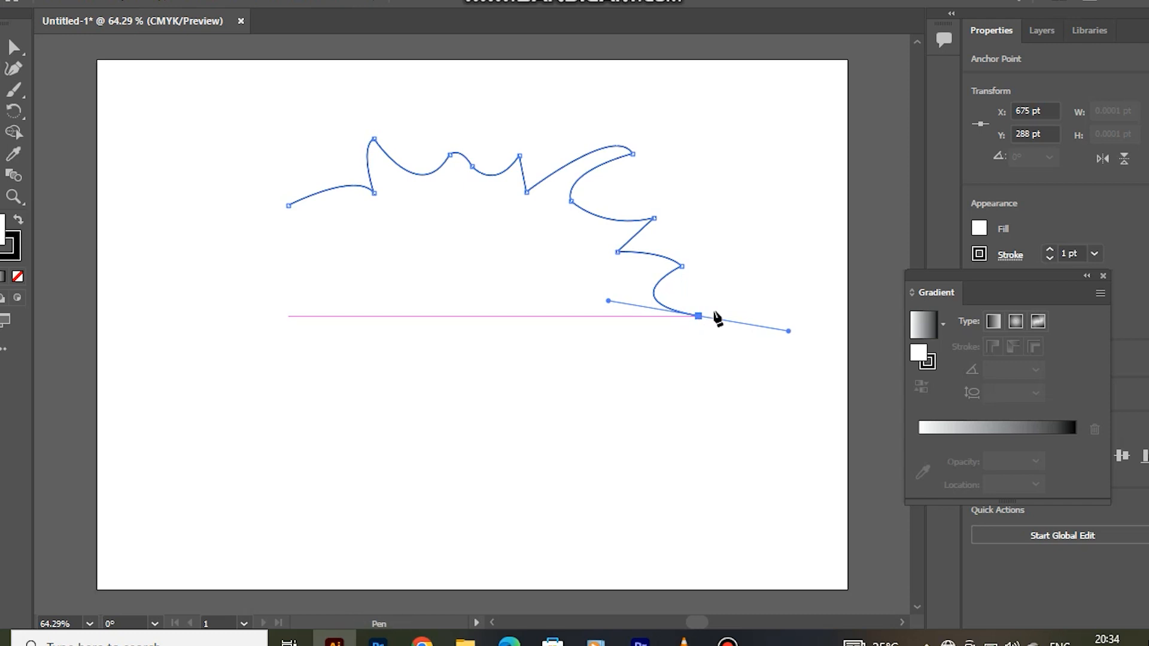
pyautogui.click(699, 315)
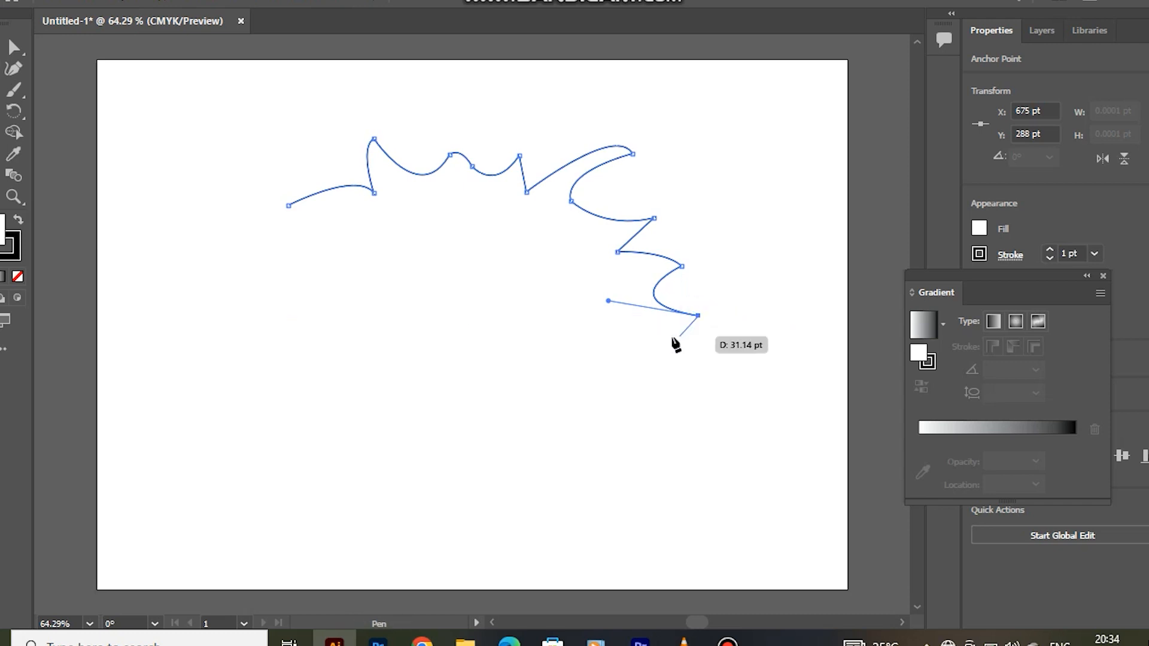
pyautogui.moveTo(706, 359); pyautogui.dragTo(780, 347)
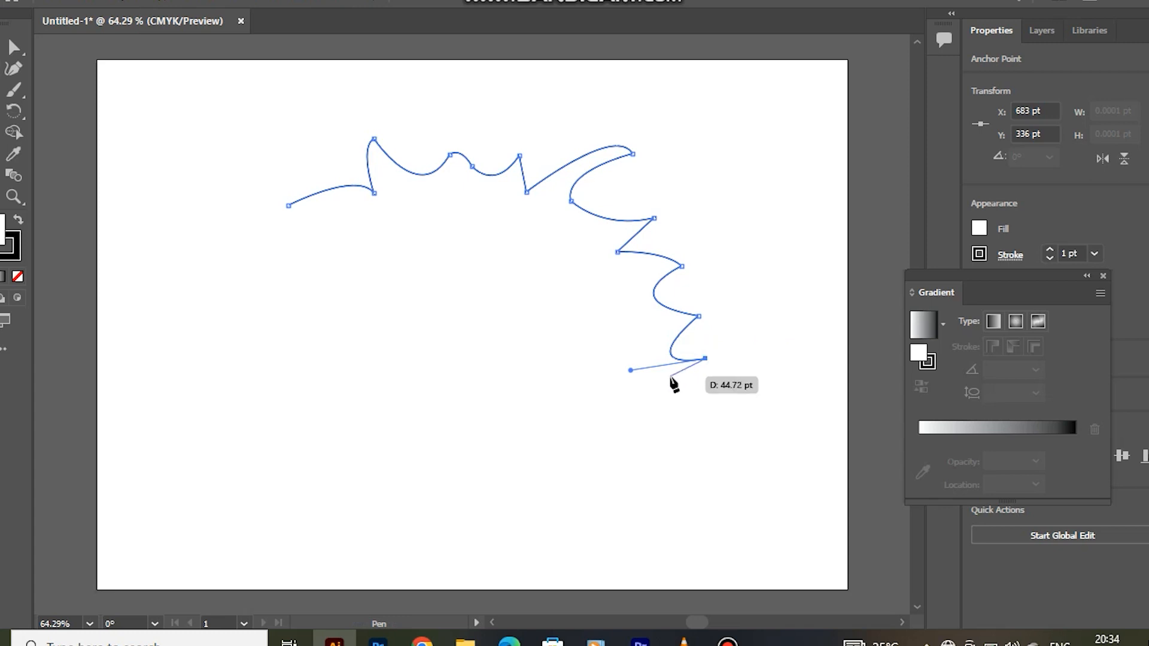
pyautogui.moveTo(696, 403); pyautogui.dragTo(732, 426)
pyautogui.click(696, 403)
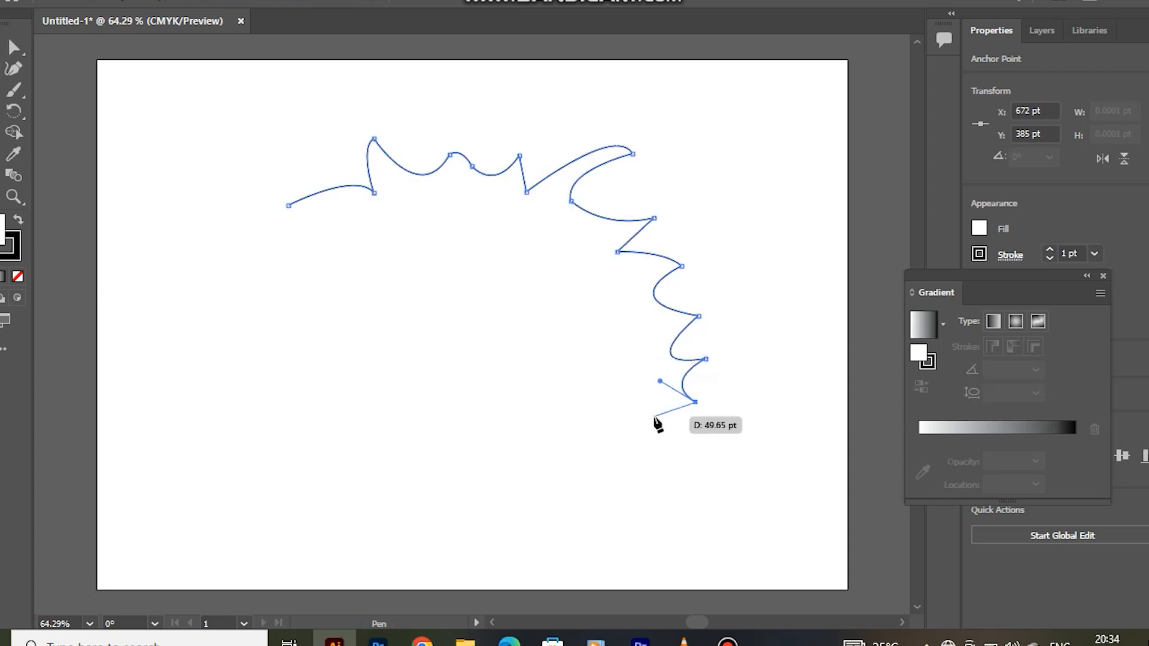
pyautogui.click(654, 417)
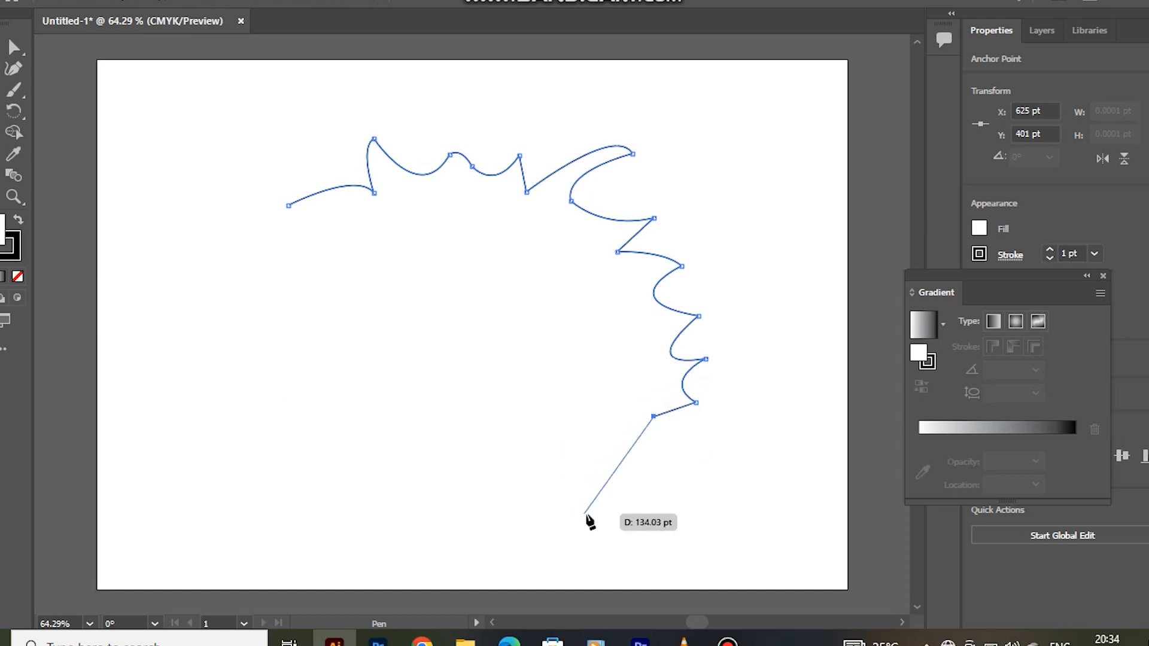
# - Sweep a long shallow curve along the outline's bottom to its lower left, and add the first small spike going up the left side
pyautogui.moveTo(562, 497); pyautogui.dragTo(337, 386)
pyautogui.hotkey('ctrl', 'z')
pyautogui.moveTo(288, 417); pyautogui.dragTo(315, 398)
pyautogui.click(314, 394)
pyautogui.click(277, 374)
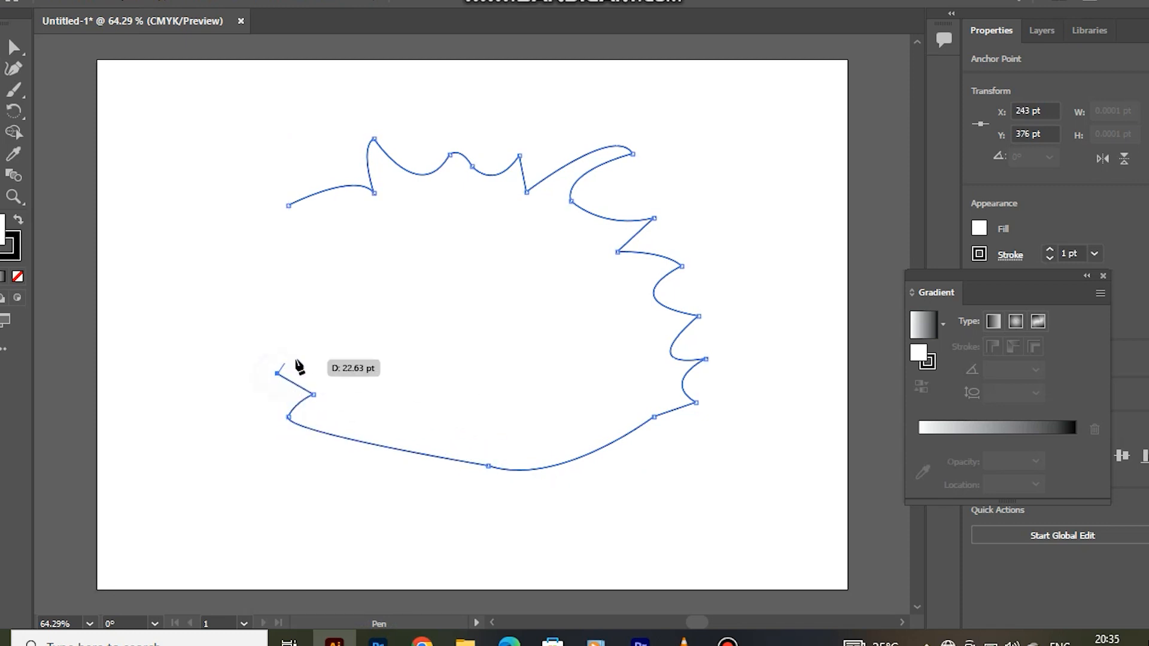
# - Complete the outline's left side with curved and straight spikes going upward, and close the path at its starting anchor
pyautogui.click(303, 347)
pyautogui.click(289, 334)
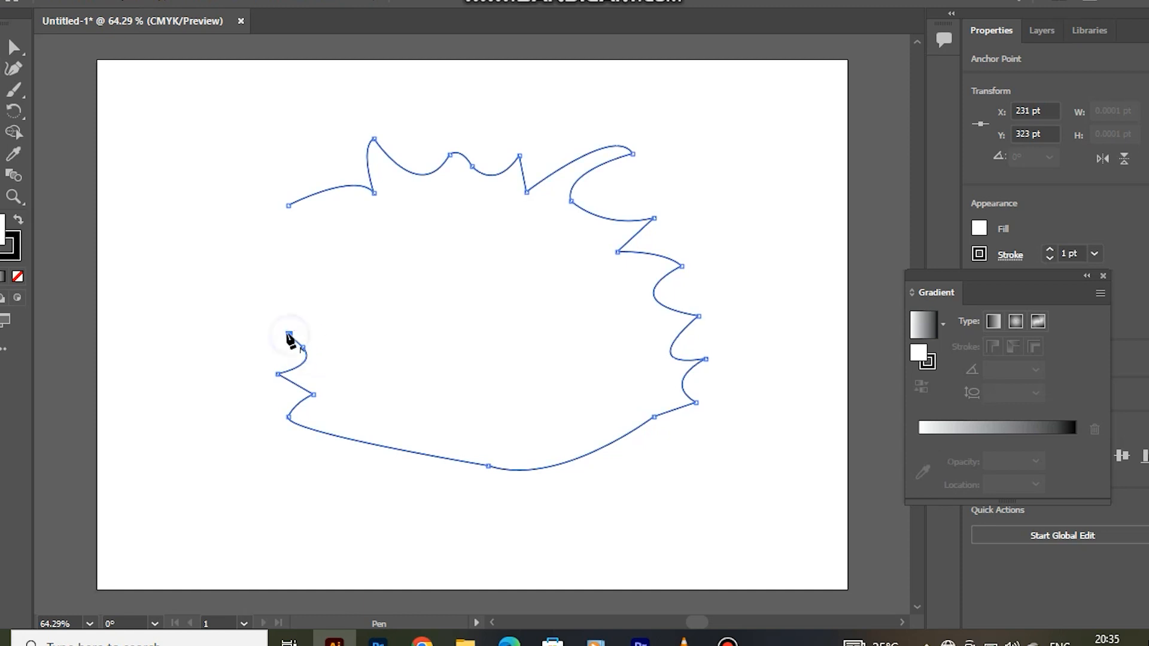
pyautogui.click(277, 324)
pyautogui.click(303, 304)
pyautogui.hotkey('ctrl', 'z')
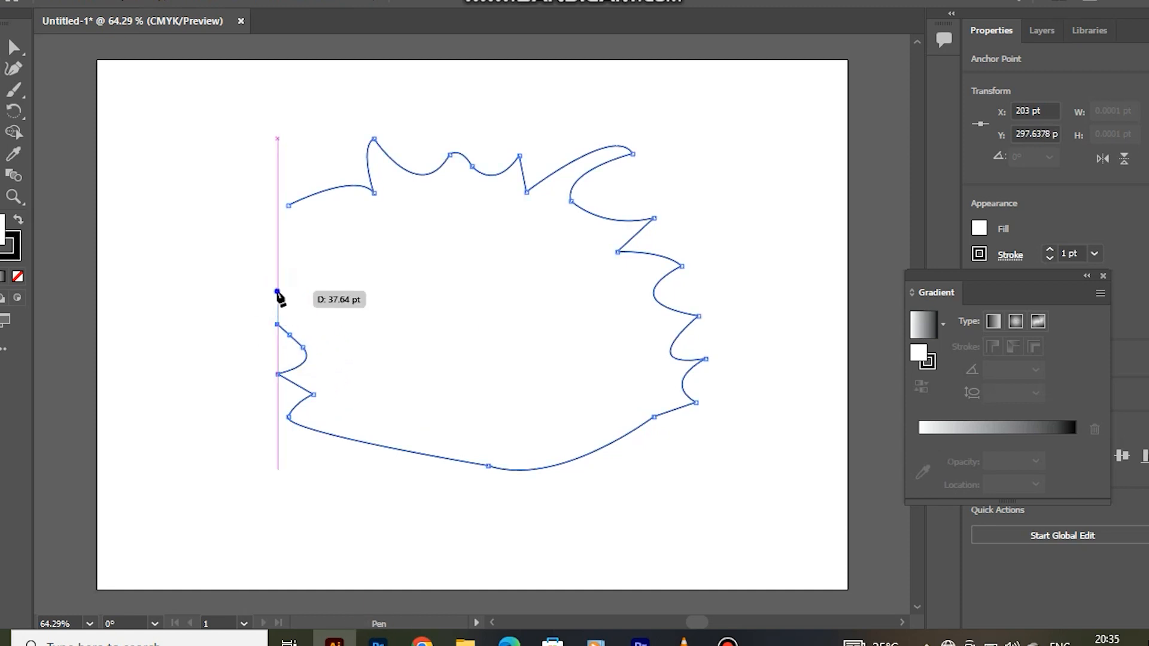
pyautogui.moveTo(280, 292); pyautogui.dragTo(289, 213)
pyautogui.click(289, 205)
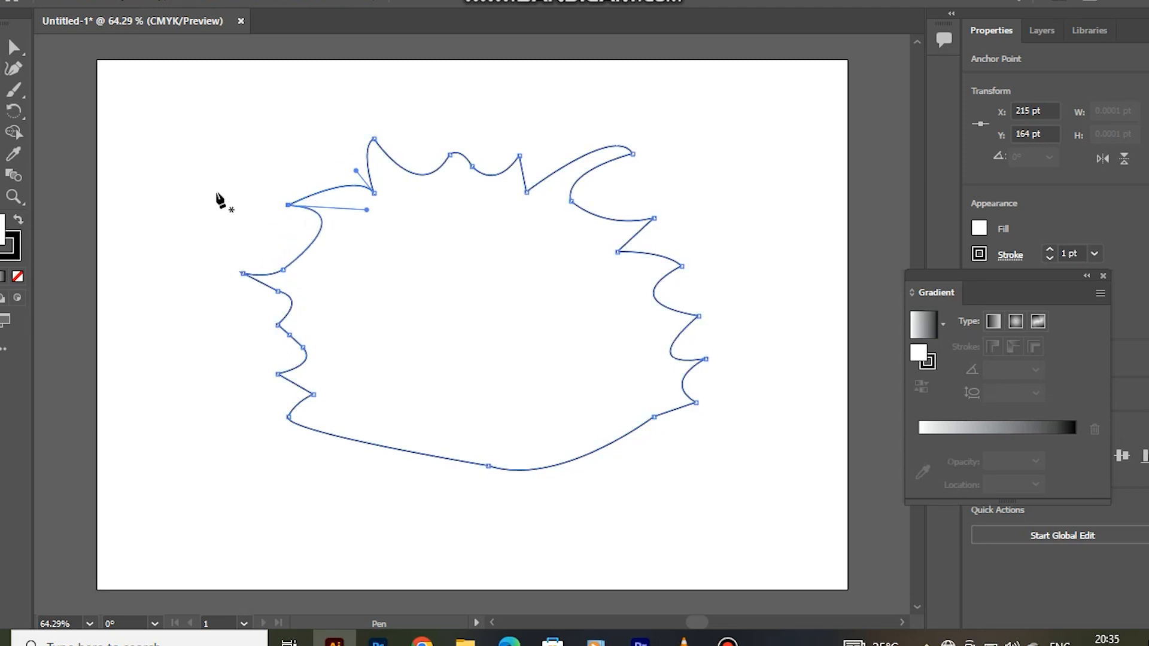
# - Draw a face circle about 335 pt in diameter over the hair outline and center it horizontally within the outline
pyautogui.press('v')
pyautogui.hotkey('ctrl', 'shift', 'a')
pyautogui.press('l')
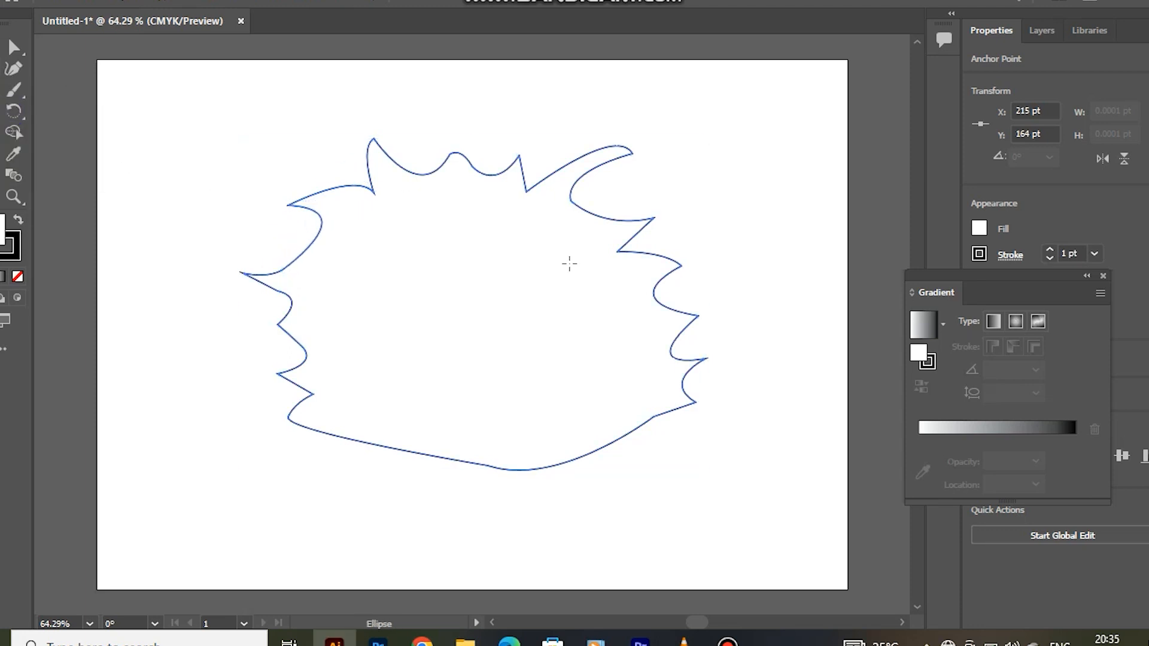
pyautogui.moveTo(340, 178)
pyautogui.mouseDown()
pyautogui.moveTo(623, 479)
pyautogui.moveTo(639, 476)
pyautogui.mouseUp()
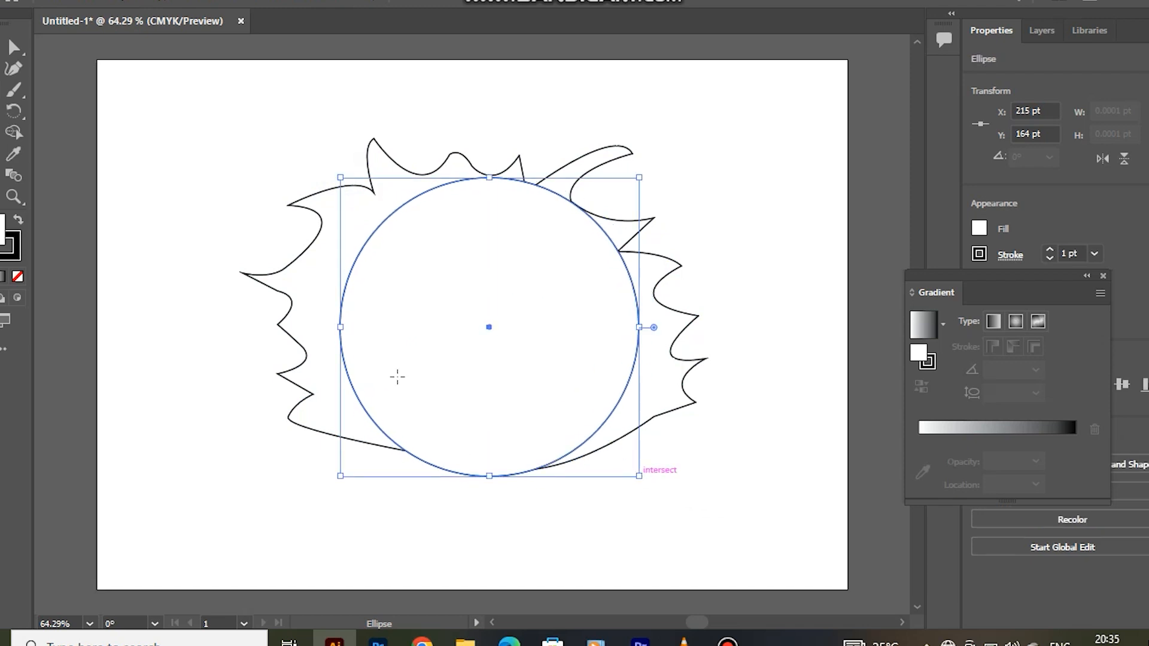
pyautogui.press('v')
pyautogui.moveTo(407, 351); pyautogui.dragTo(393, 351)
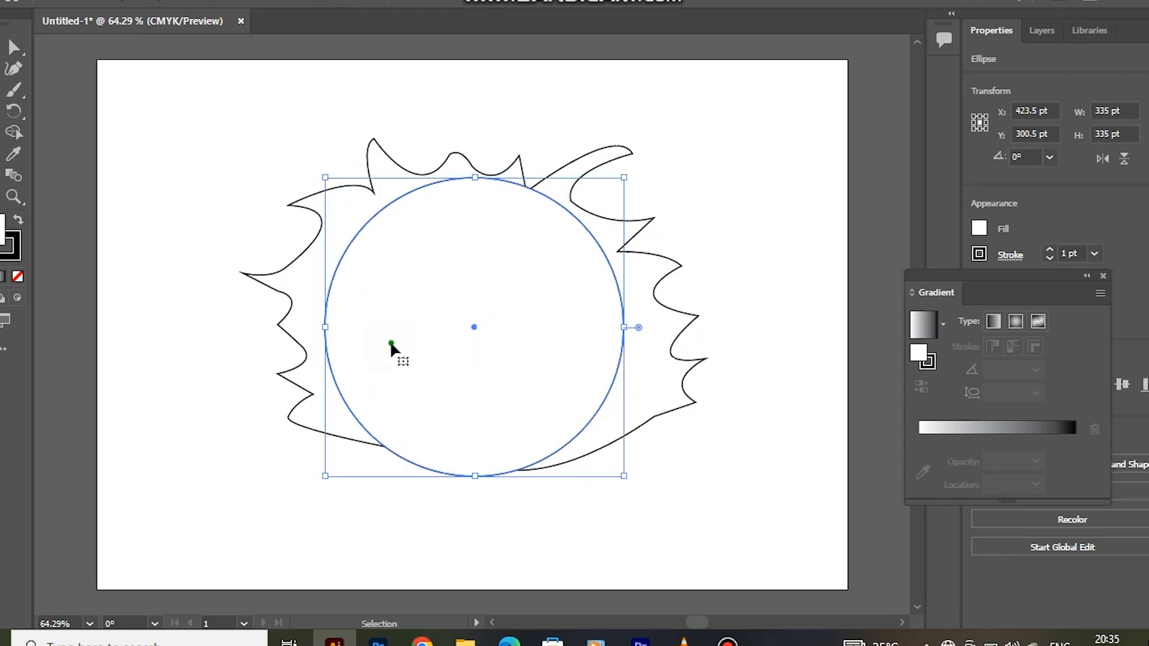
# - Arrange the face circle in front, and move the hair outline slightly up and right so its spikes frame the circle's top
pyautogui.rightClick(393, 351)
pyautogui.moveTo(547, 538)
pyautogui.click(826, 539)
pyautogui.click(683, 323)
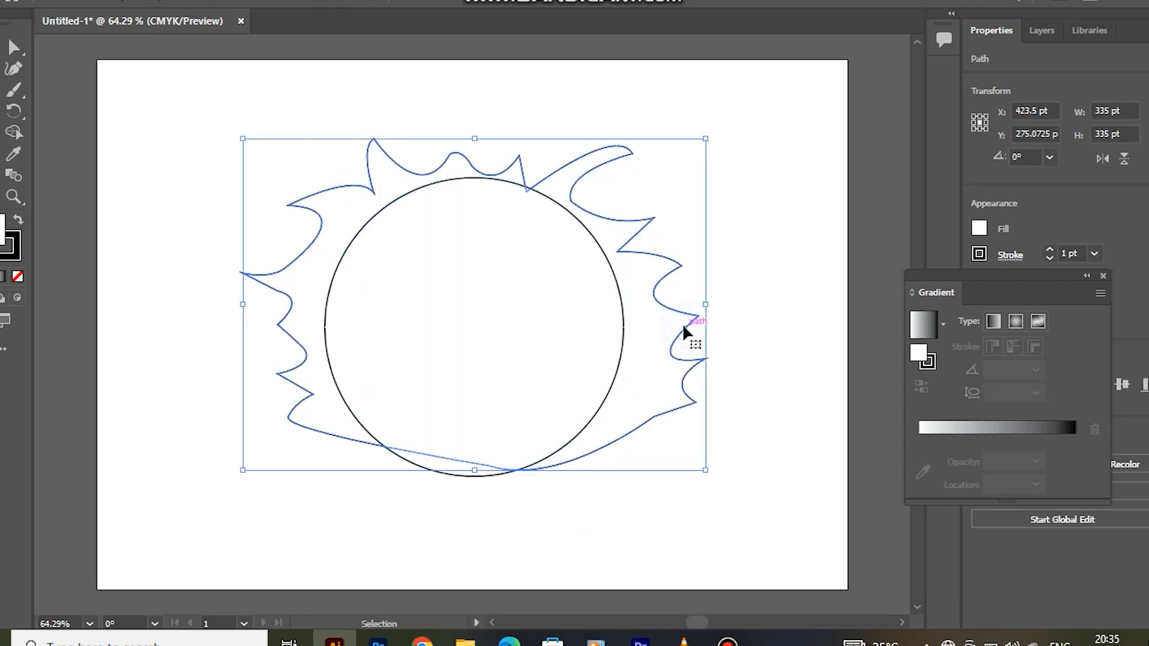
pyautogui.moveTo(582, 171); pyautogui.dragTo(585, 158)
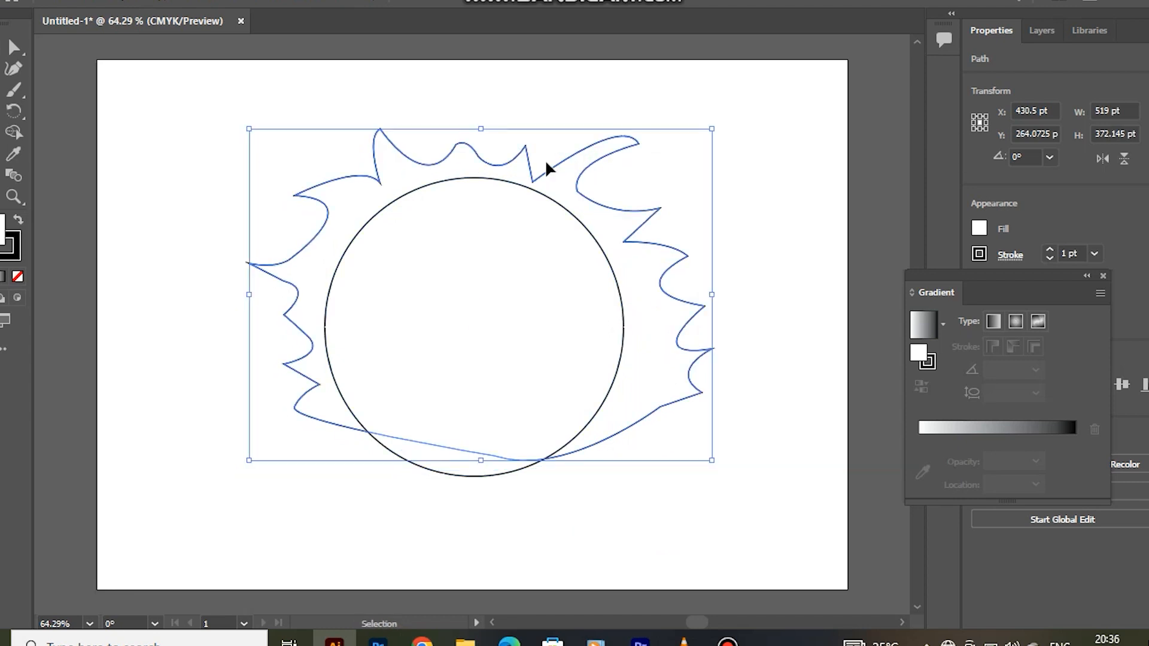
pyautogui.click(198, 235)
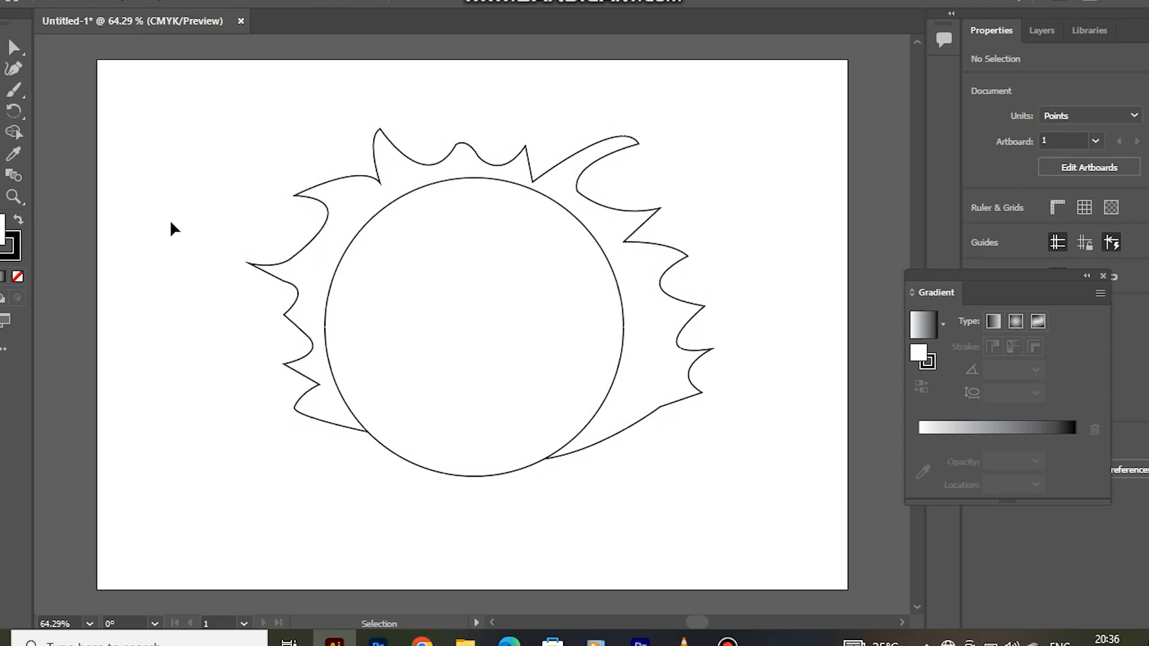
# - Draw a short curved eyebrow in the face's upper left with the Pen tool, arching down toward the center of the face
pyautogui.press('p')
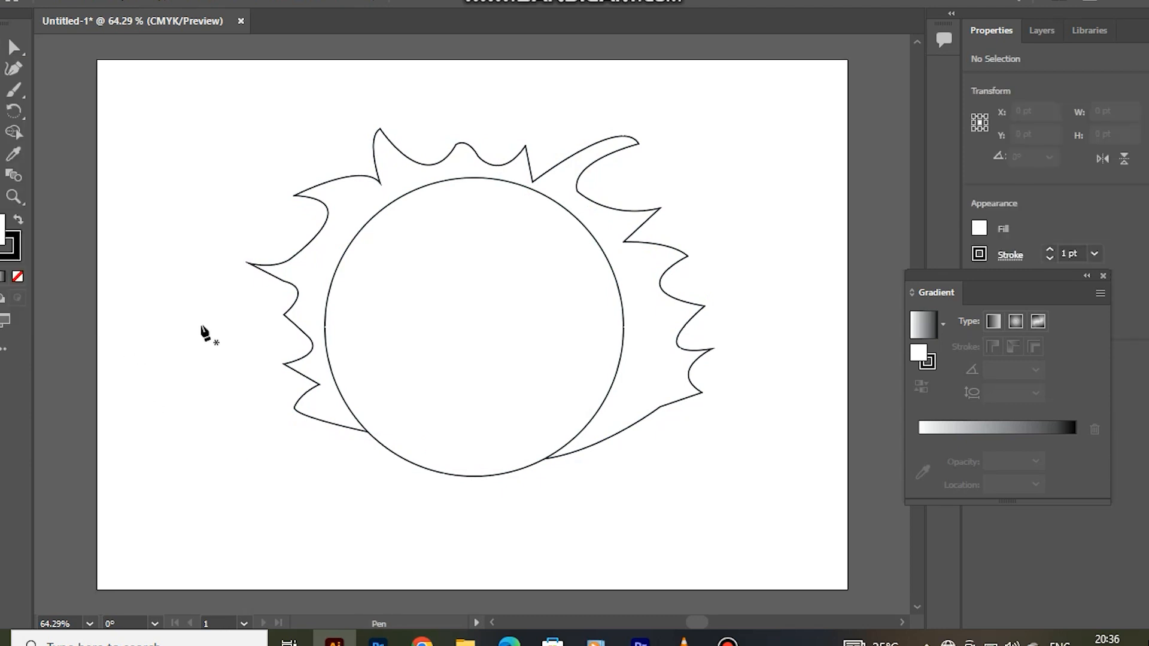
pyautogui.click(423, 264)
pyautogui.moveTo(480, 290); pyautogui.dragTo(487, 319)
pyautogui.click(482, 291)
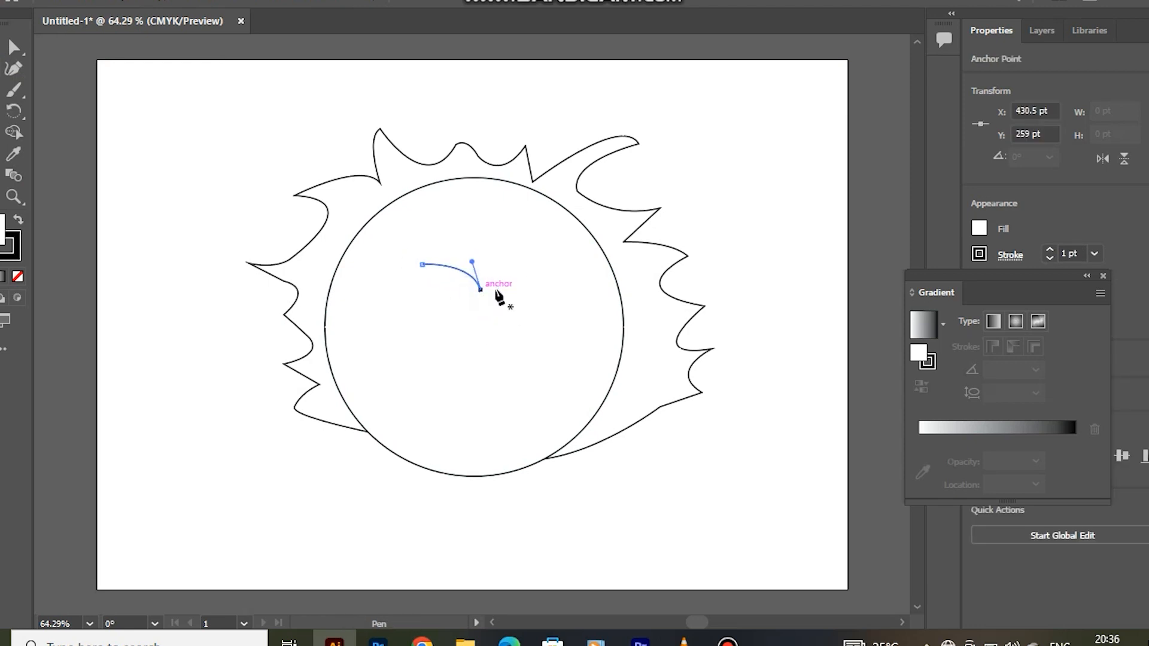
# - Give the left eyebrow a 6 pt stroke with the tapered width profile that narrows to a point at the inner end
pyautogui.click(1103, 276)
pyautogui.click(1094, 253)
pyautogui.click(1105, 310)
pyautogui.click(1003, 256)
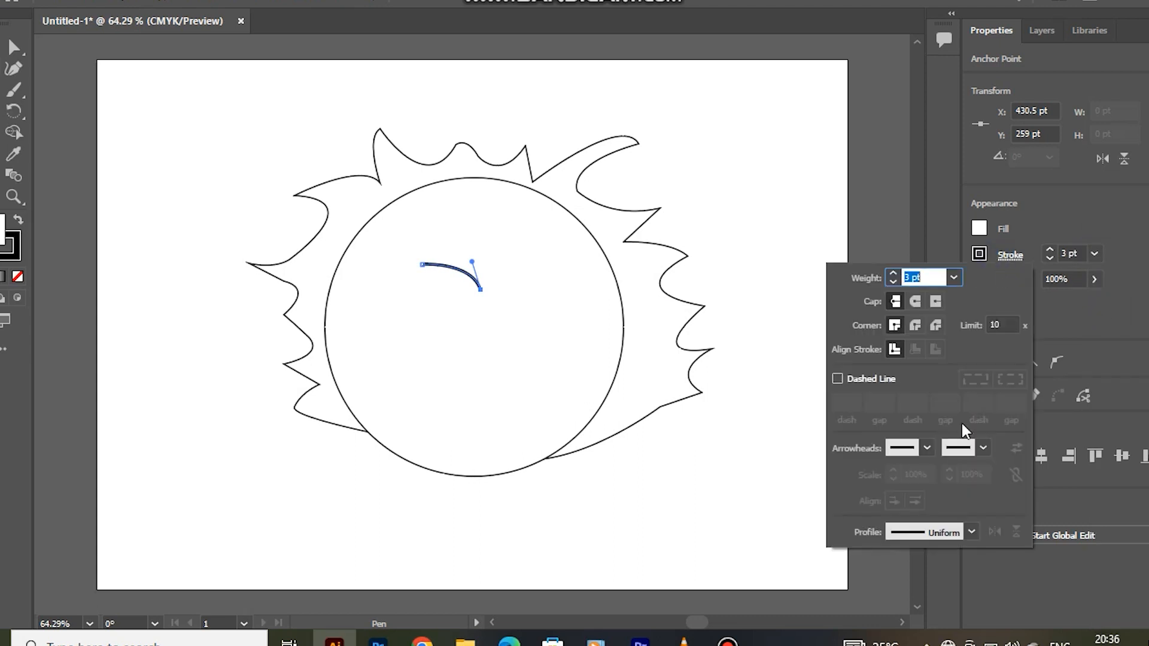
pyautogui.click(971, 531)
pyautogui.click(954, 443)
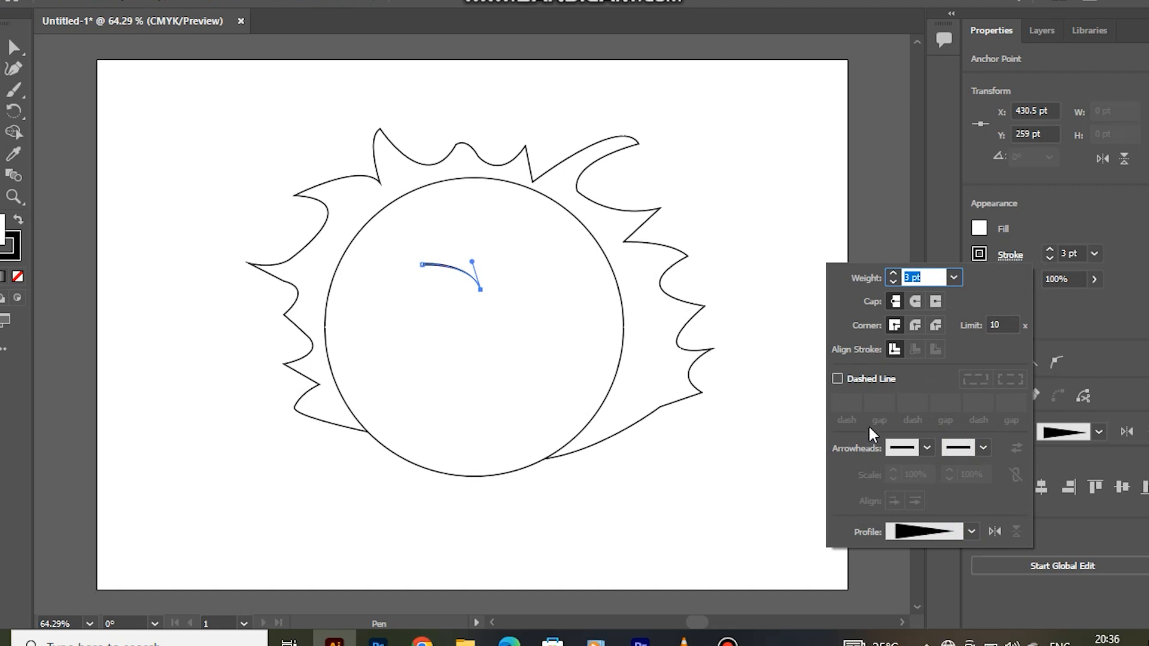
pyautogui.click(1096, 254)
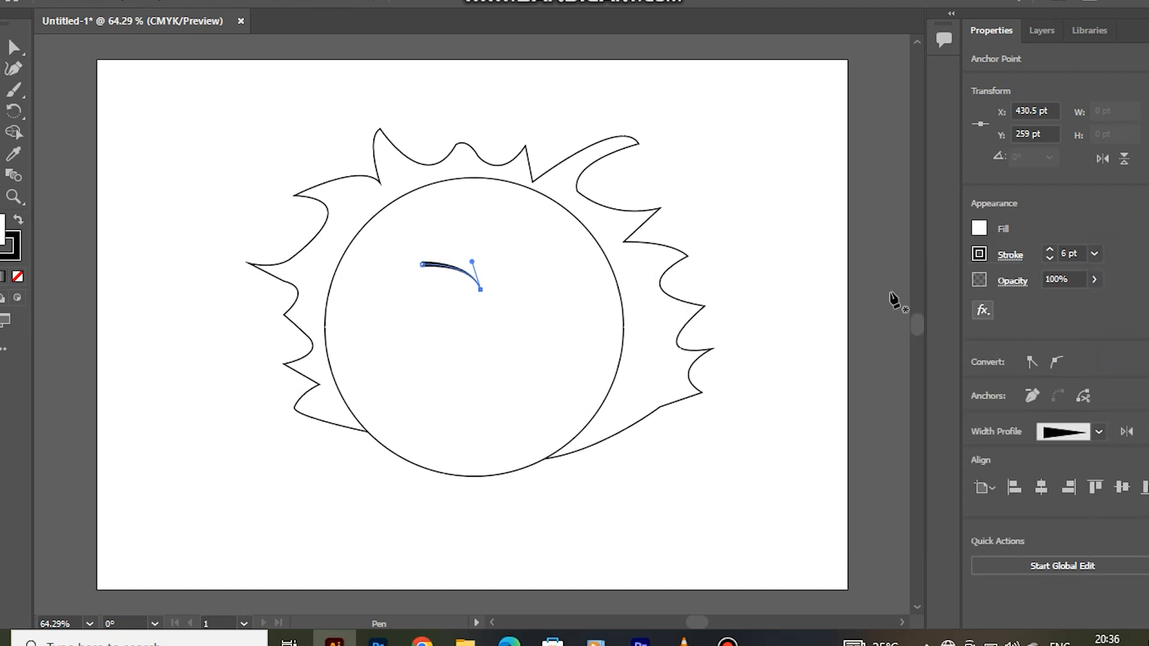
# - Draw a mirrored curved eyebrow on the face's right side, with a 5 pt stroke and the same tapered width profile
pyautogui.moveTo(591, 266); pyautogui.dragTo(536, 318)
pyautogui.click(544, 291)
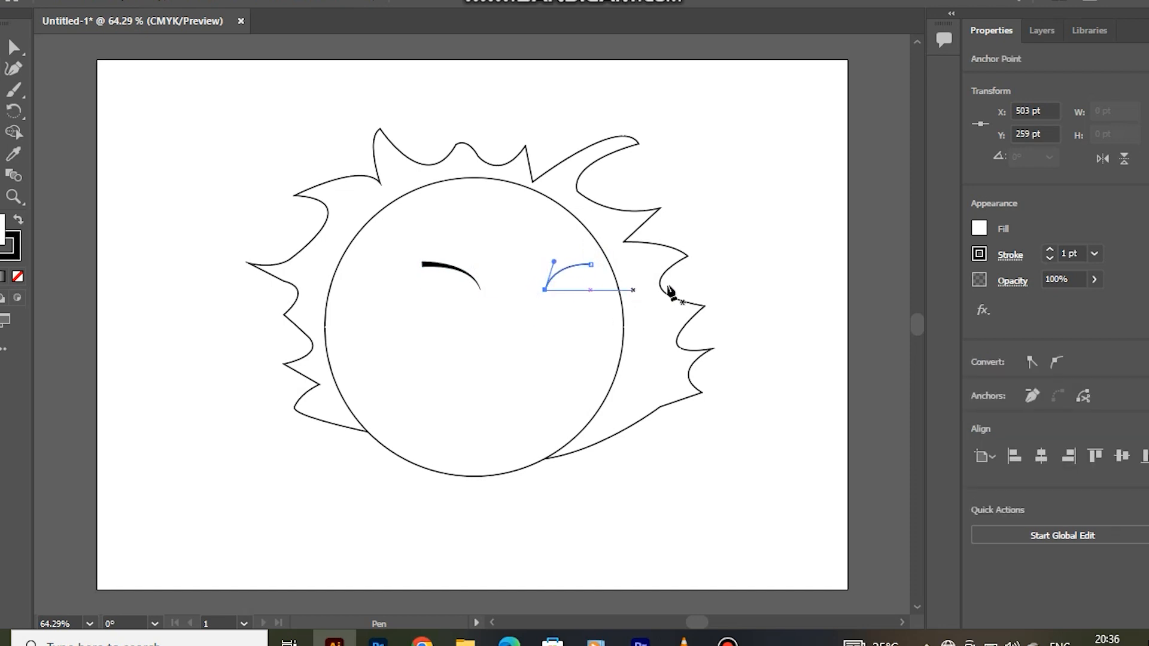
pyautogui.click(1093, 257)
pyautogui.click(1100, 336)
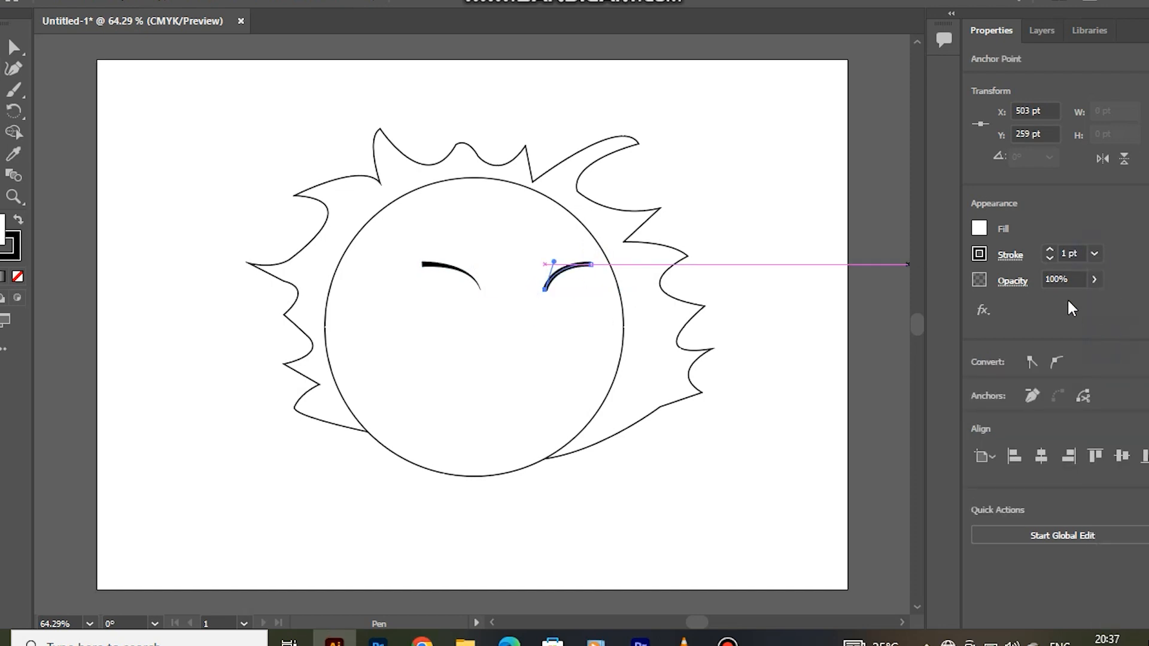
pyautogui.click(1009, 257)
pyautogui.click(970, 532)
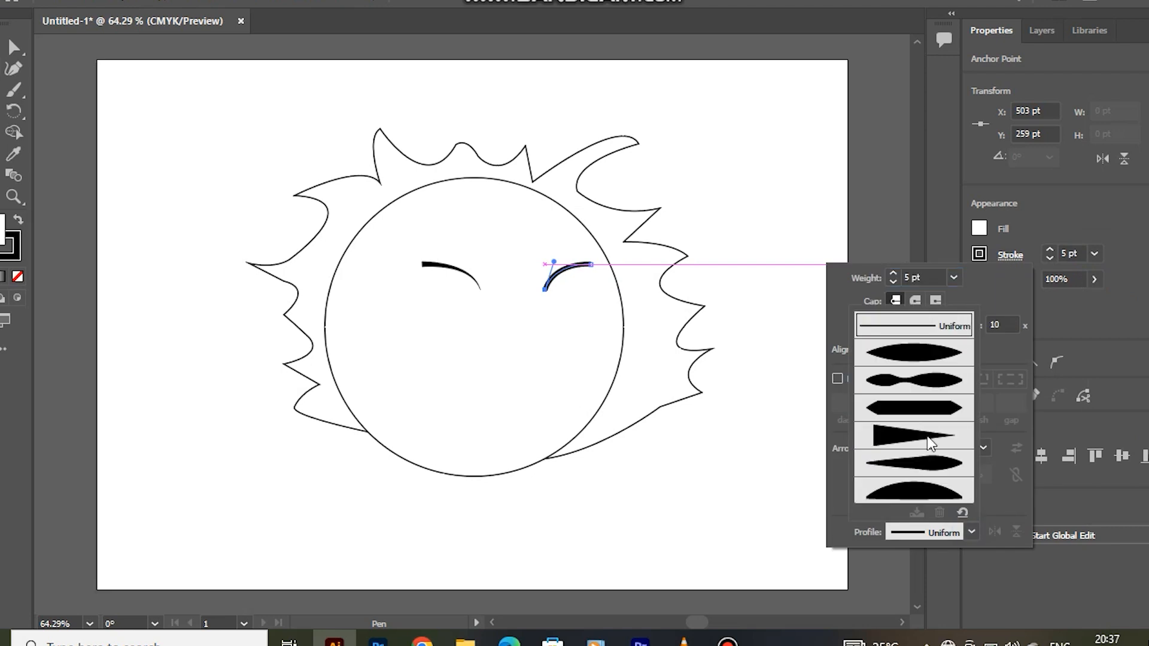
pyautogui.click(927, 442)
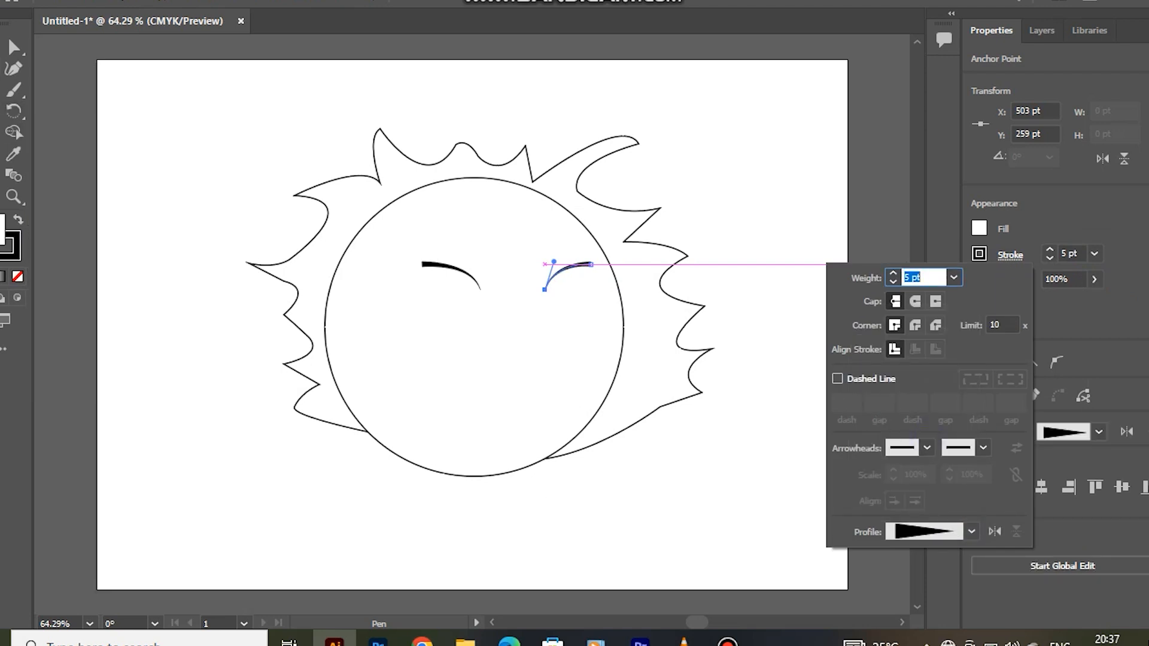
pyautogui.press('Escape')
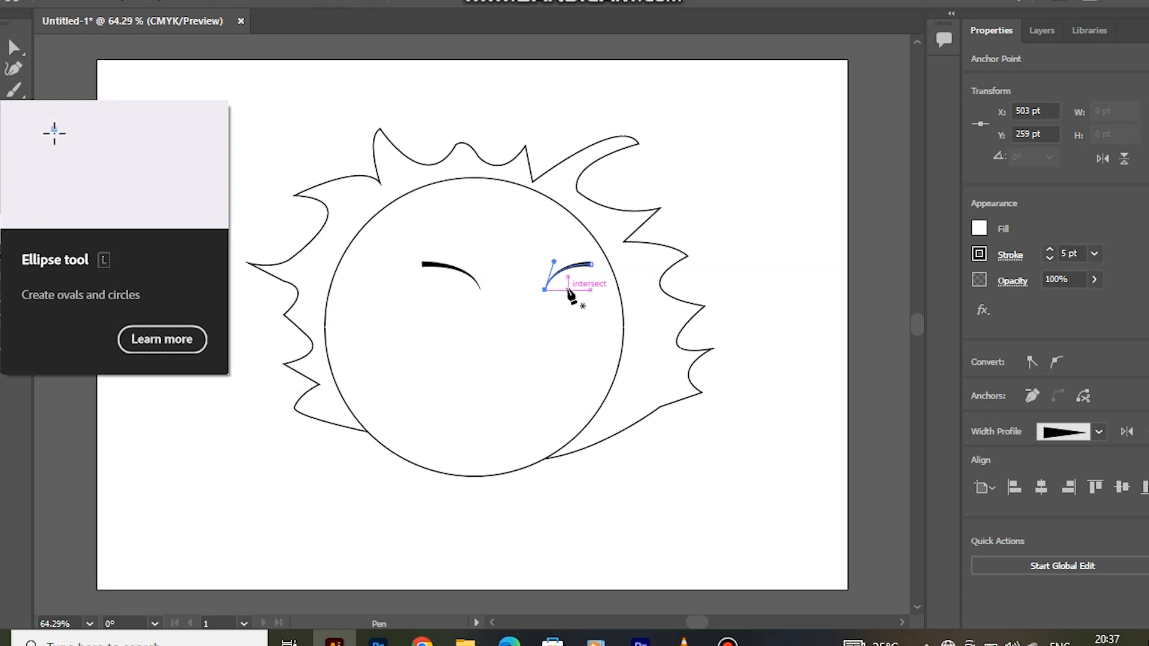
# - Draw an oval eye about 54 by 65 pt, tilt it to about 339.6°, and place it under the right eyebrow
pyautogui.click(1, 133)
pyautogui.press('l')
pyautogui.moveTo(521, 299); pyautogui.dragTo(569, 357)
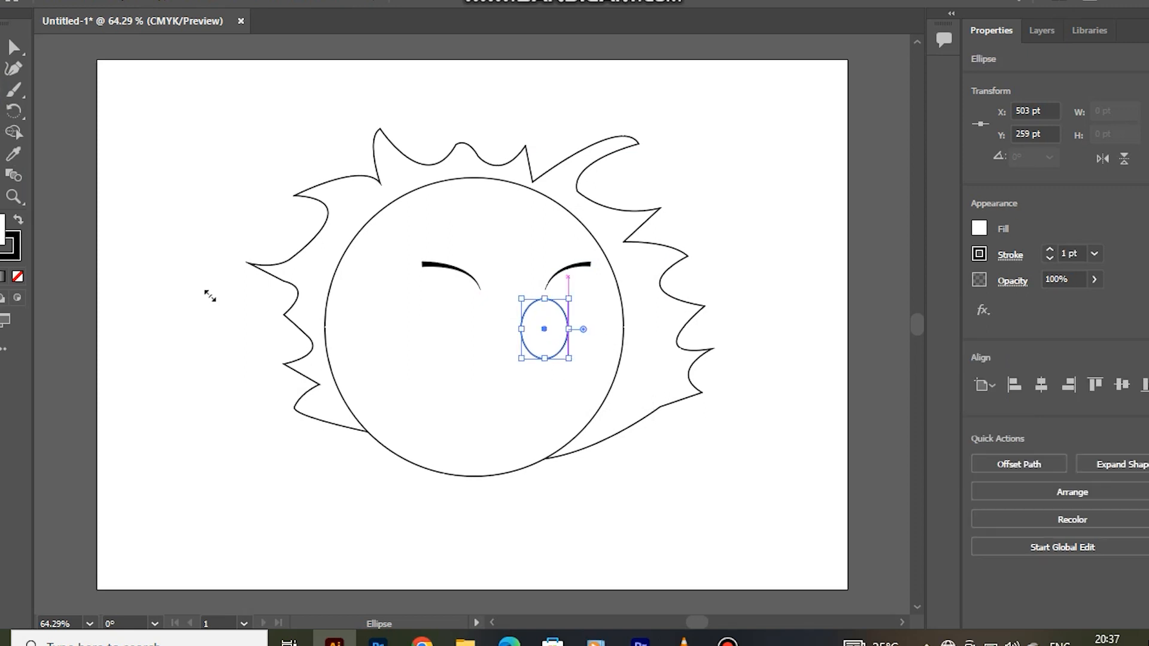
pyautogui.moveTo(570, 296); pyautogui.dragTo(596, 303)
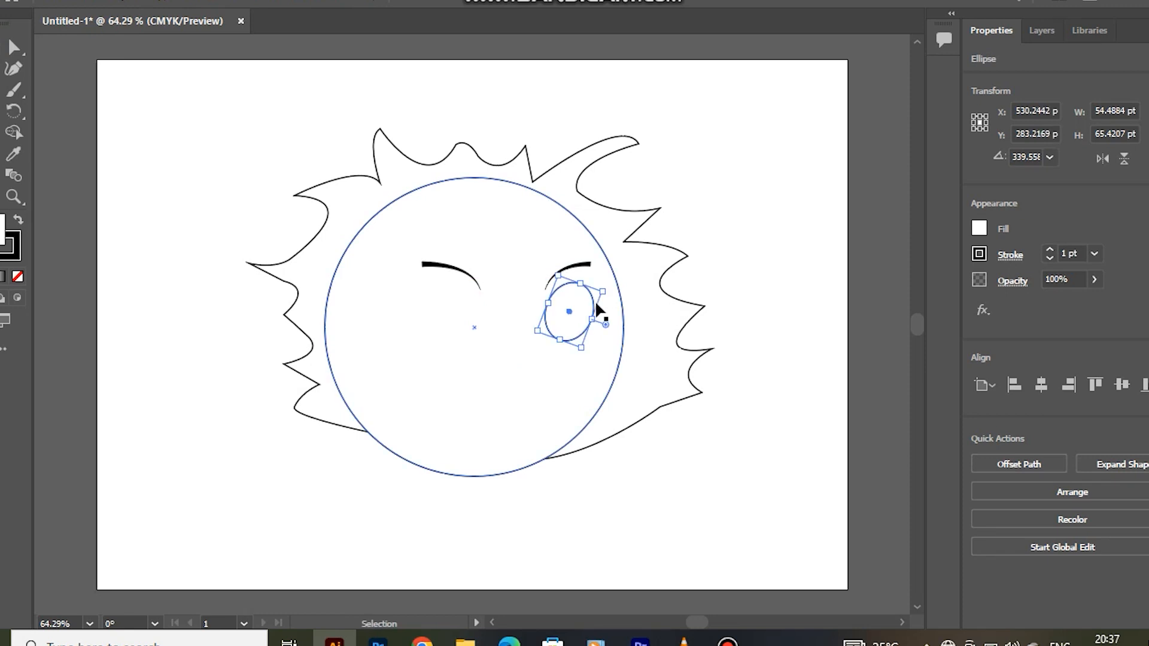
pyautogui.scroll(3, 845, 383)
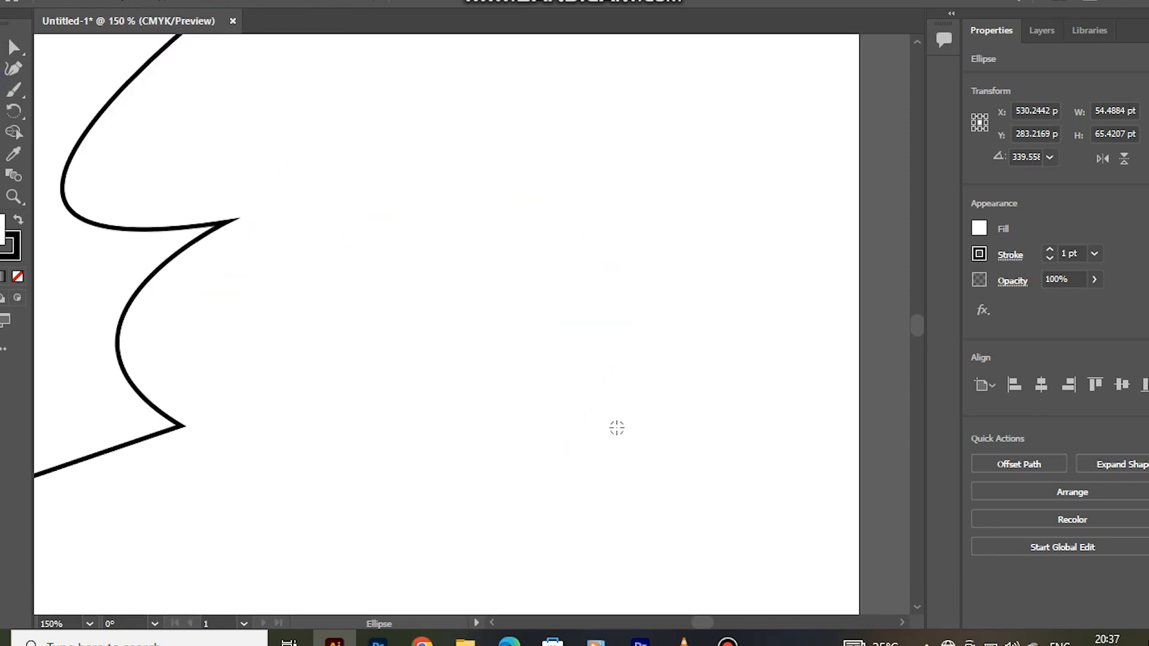
pyautogui.click(494, 623)
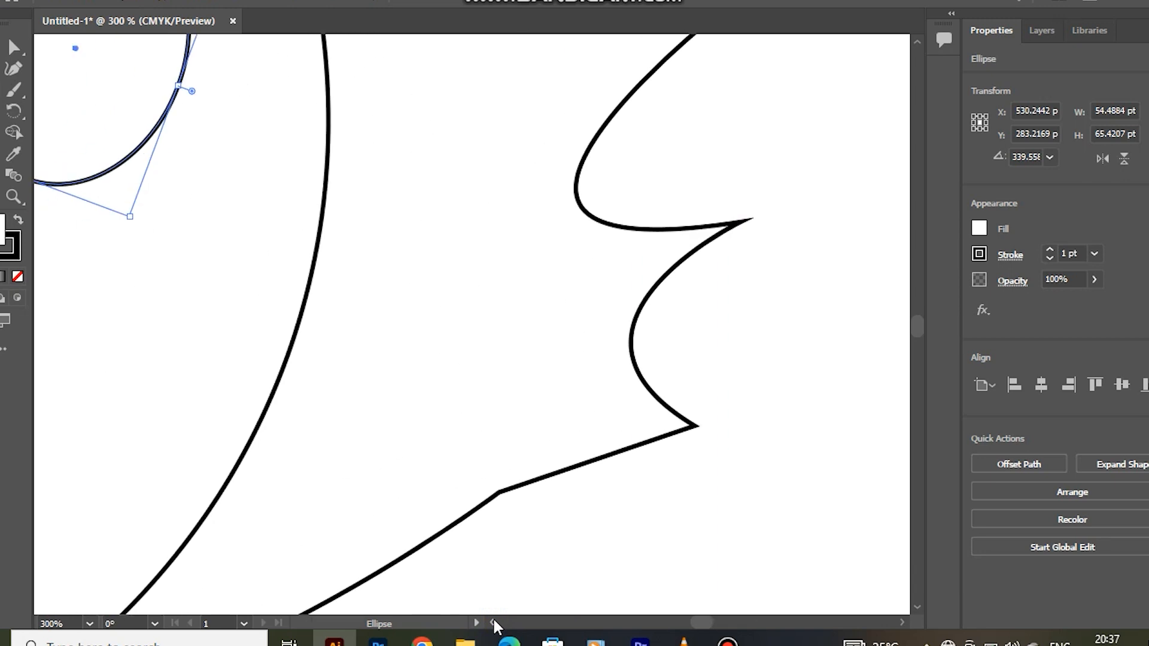
# - Draw an oval pupil about 17 by 39 pt inside the right eye, with a black fill and no stroke
pyautogui.scroll(-1, 420, 408)
pyautogui.press('h')
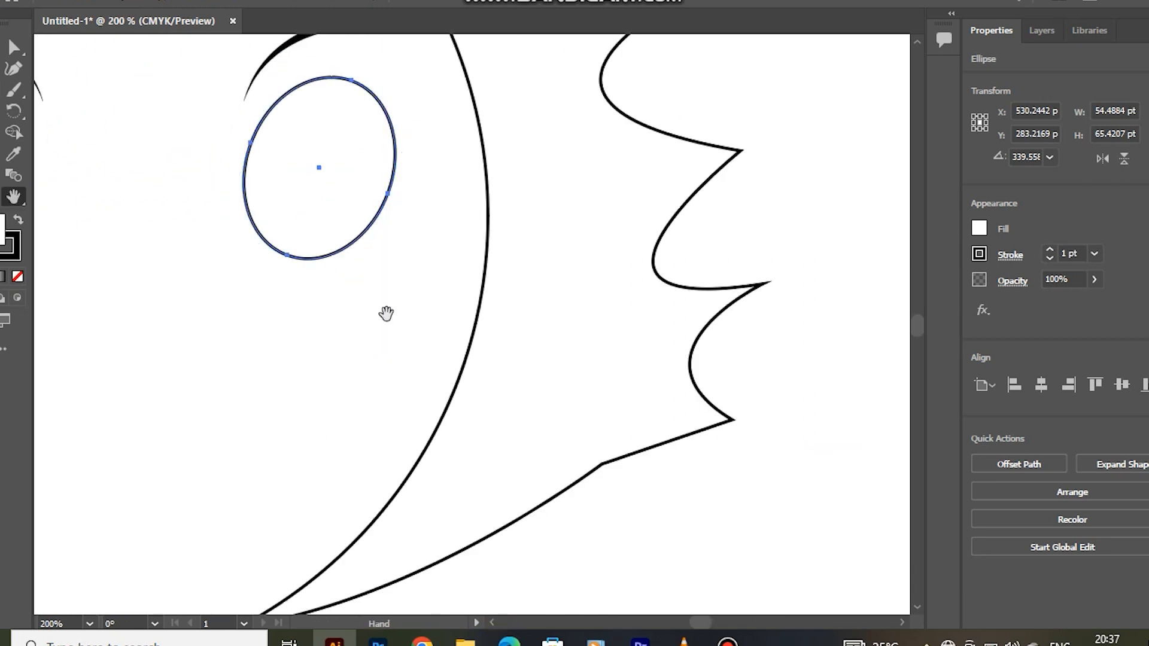
pyautogui.moveTo(371, 354); pyautogui.dragTo(426, 514)
pyautogui.press('l')
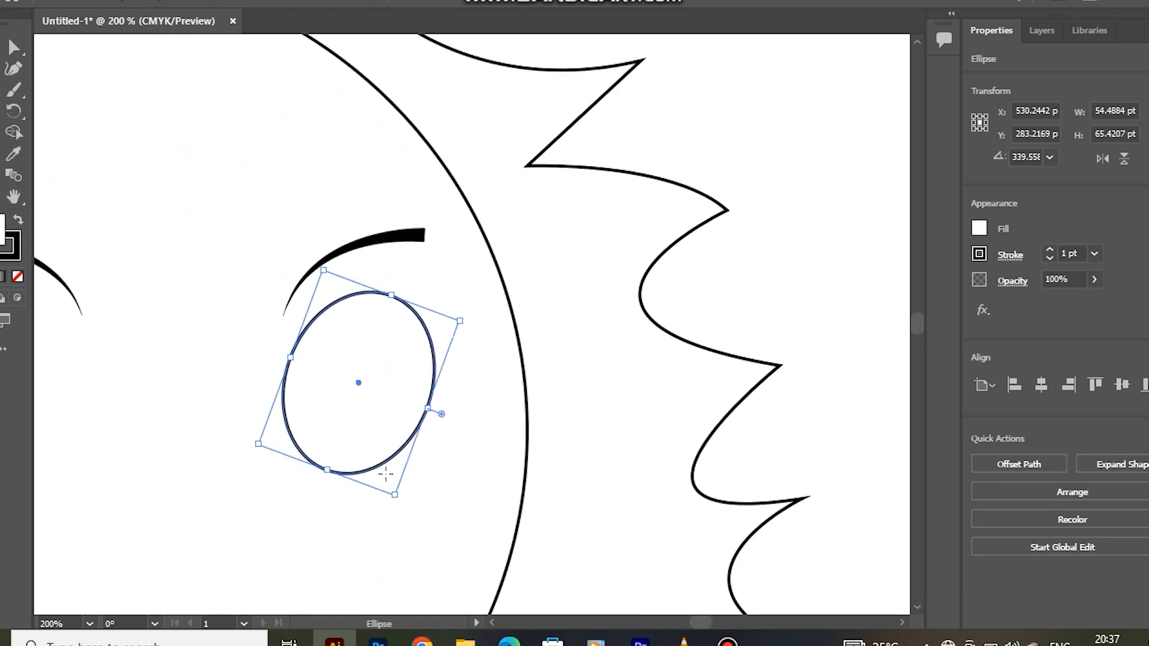
pyautogui.moveTo(341, 338); pyautogui.dragTo(390, 445)
pyautogui.click(18, 220)
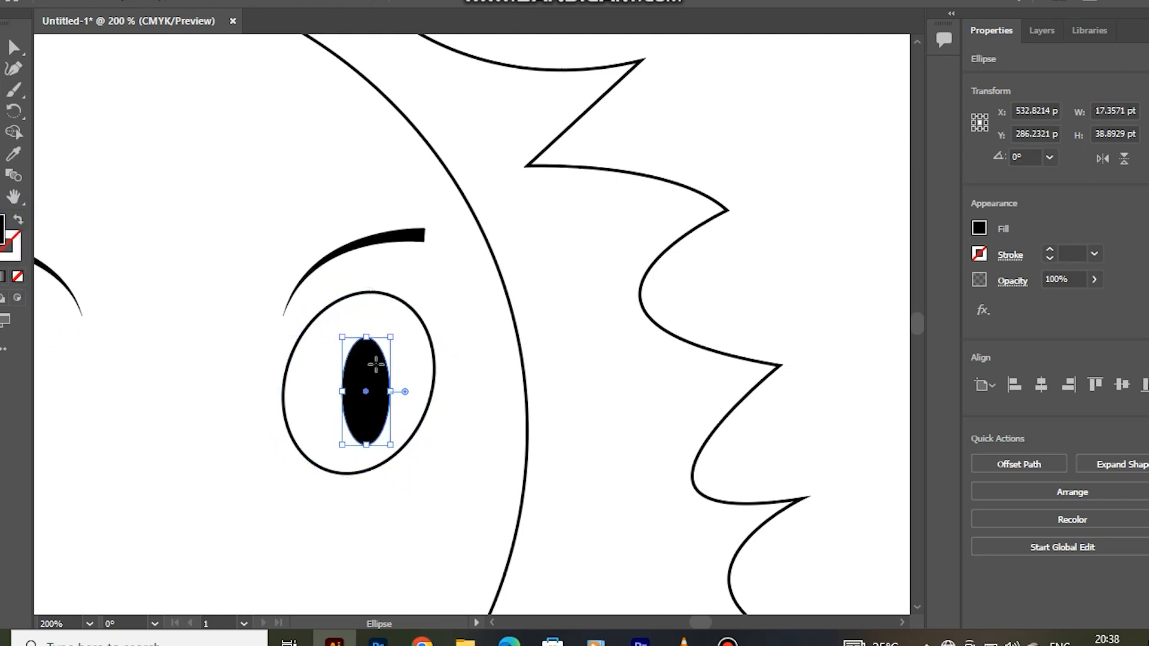
# - Enlarge the pupil to about 22.5 by 46 pt, tilt it to about 351.2°, and place it against the eye's inner edge
pyautogui.moveTo(401, 323); pyautogui.dragTo(418, 337)
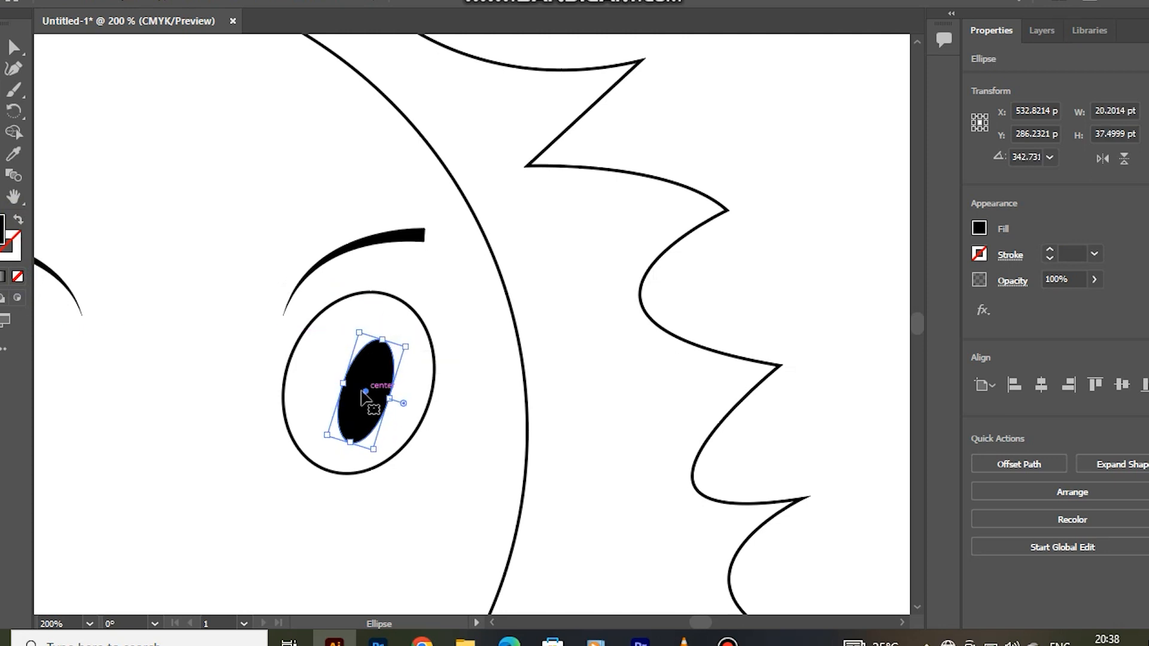
pyautogui.moveTo(358, 375); pyautogui.dragTo(333, 323)
pyautogui.moveTo(323, 385); pyautogui.dragTo(327, 380)
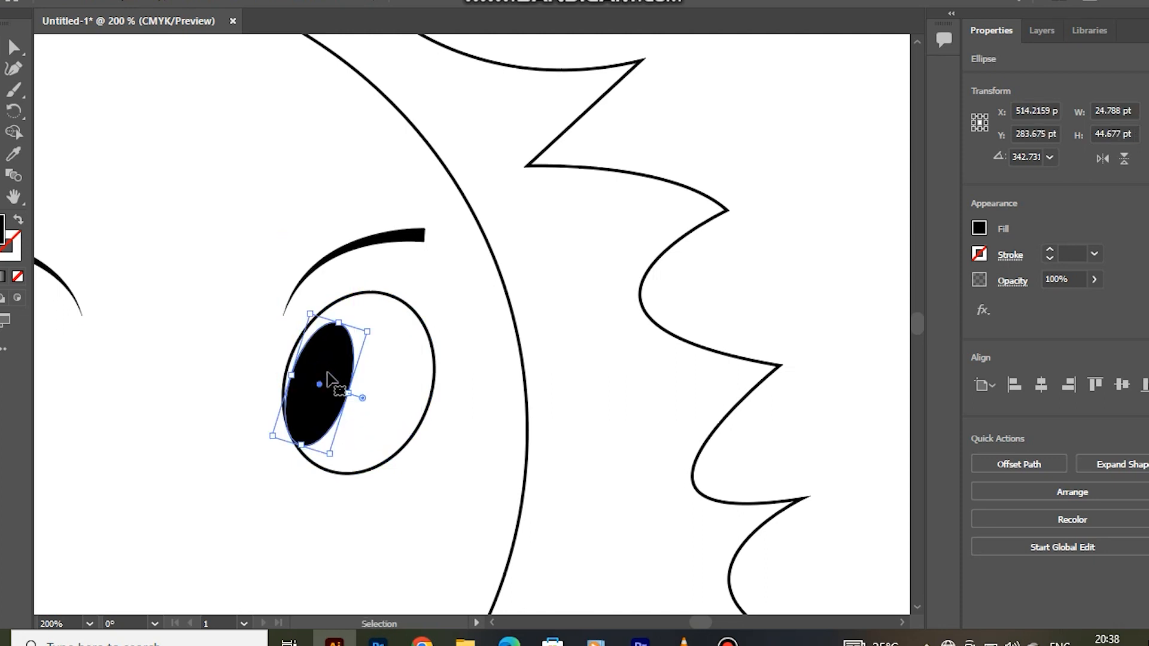
pyautogui.moveTo(371, 329); pyautogui.dragTo(367, 310)
pyautogui.click(253, 309)
pyautogui.click(311, 354)
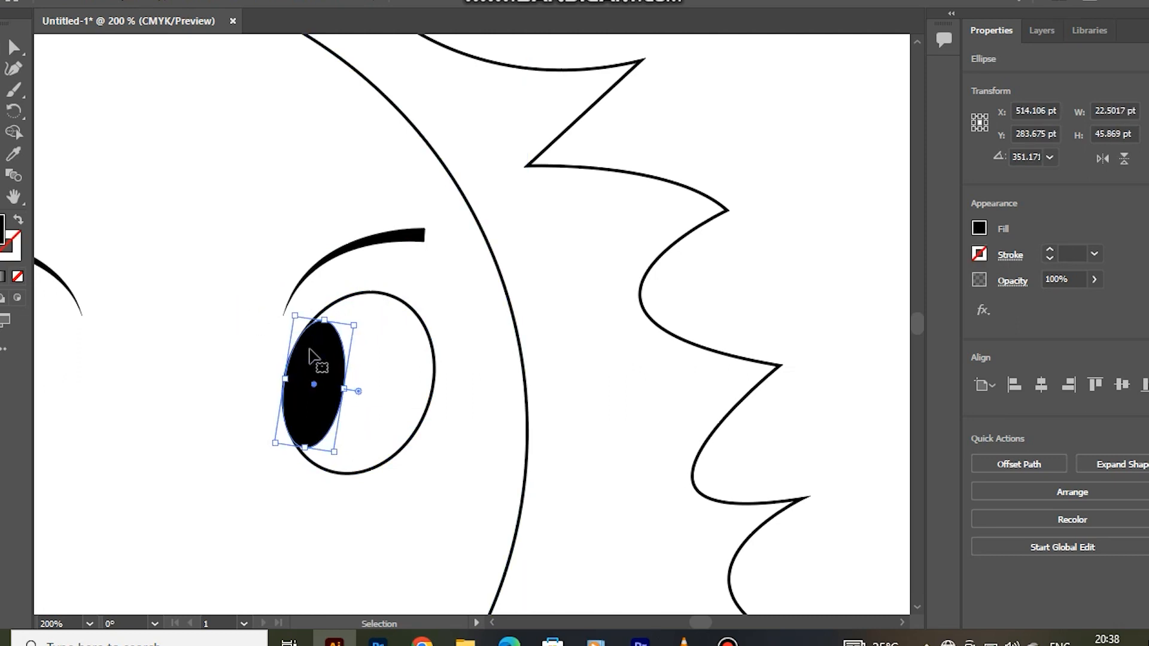
pyautogui.click(201, 371)
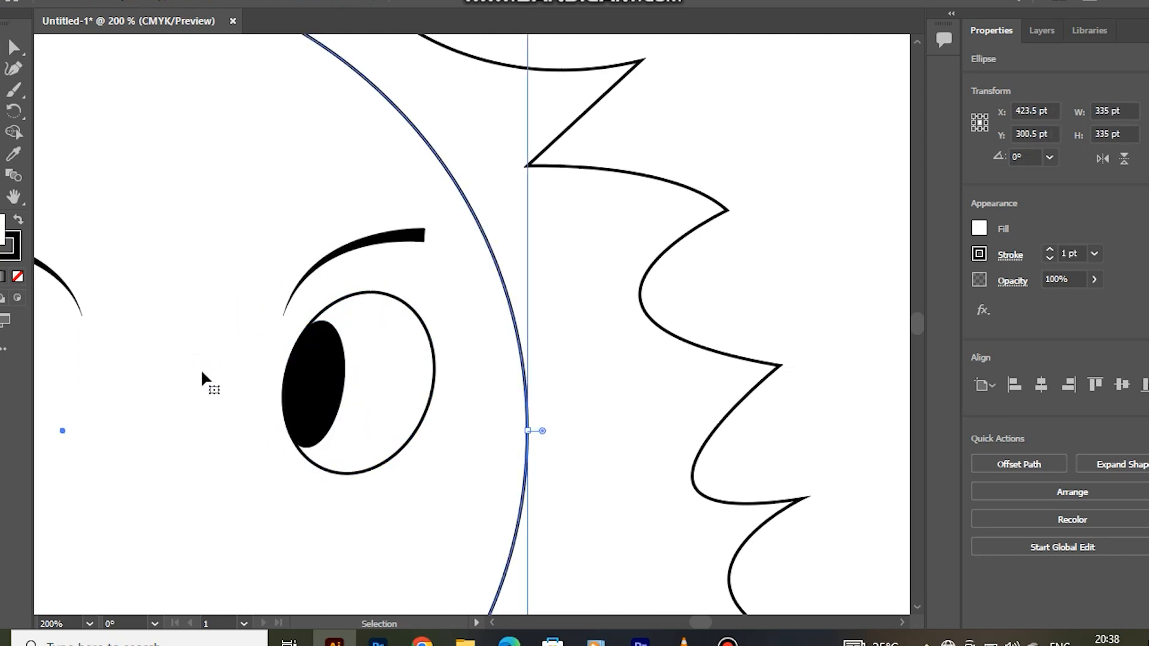
# - Draw the winking eye's upper lid under the left eyebrow as a downward curve about 44 by 17 pt
pyautogui.hscroll(-5, 491, 626)
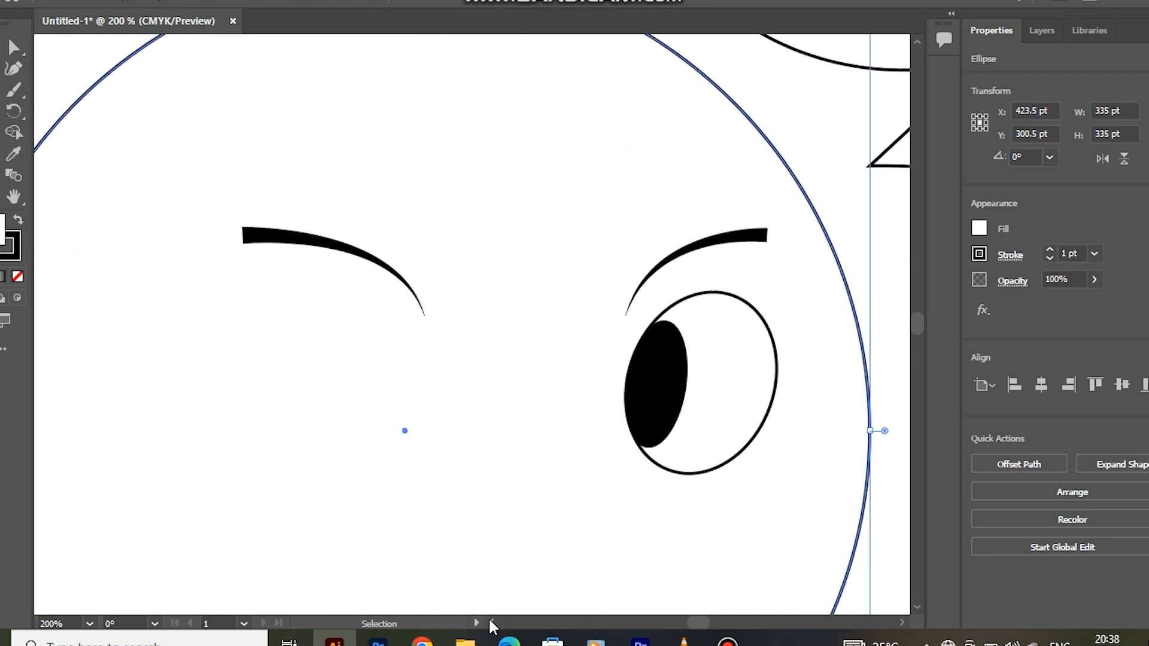
pyautogui.press('p')
pyautogui.click(243, 285)
pyautogui.moveTo(366, 331); pyautogui.dragTo(383, 371)
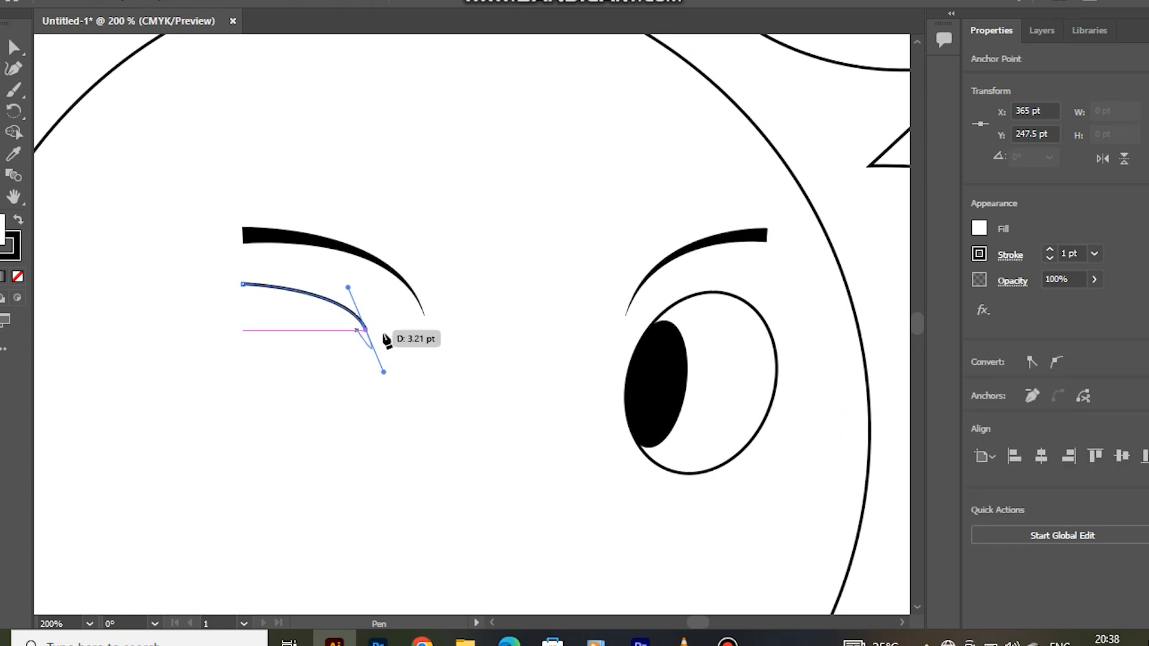
# - Draw a shallow arched lower lid about 40 by 4 pt and move it so its inner end meets the upper lid
pyautogui.click(236, 330)
pyautogui.moveTo(408, 349); pyautogui.dragTo(403, 359)
pyautogui.hotkey('ctrl', 'z')
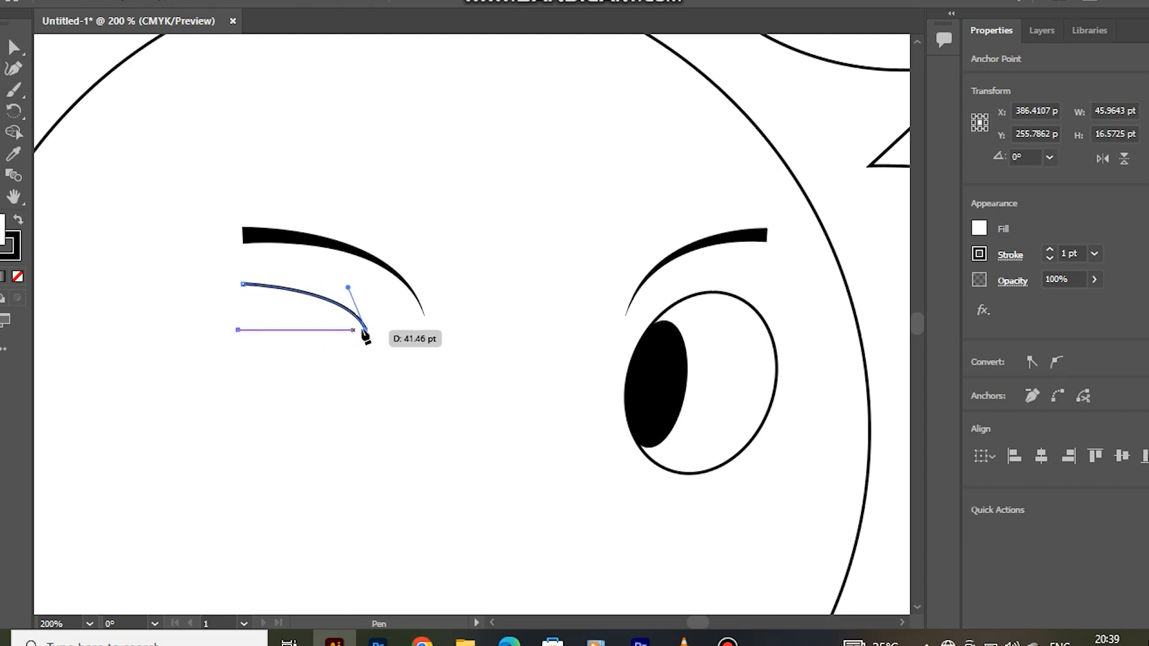
pyautogui.moveTo(351, 330); pyautogui.dragTo(389, 356)
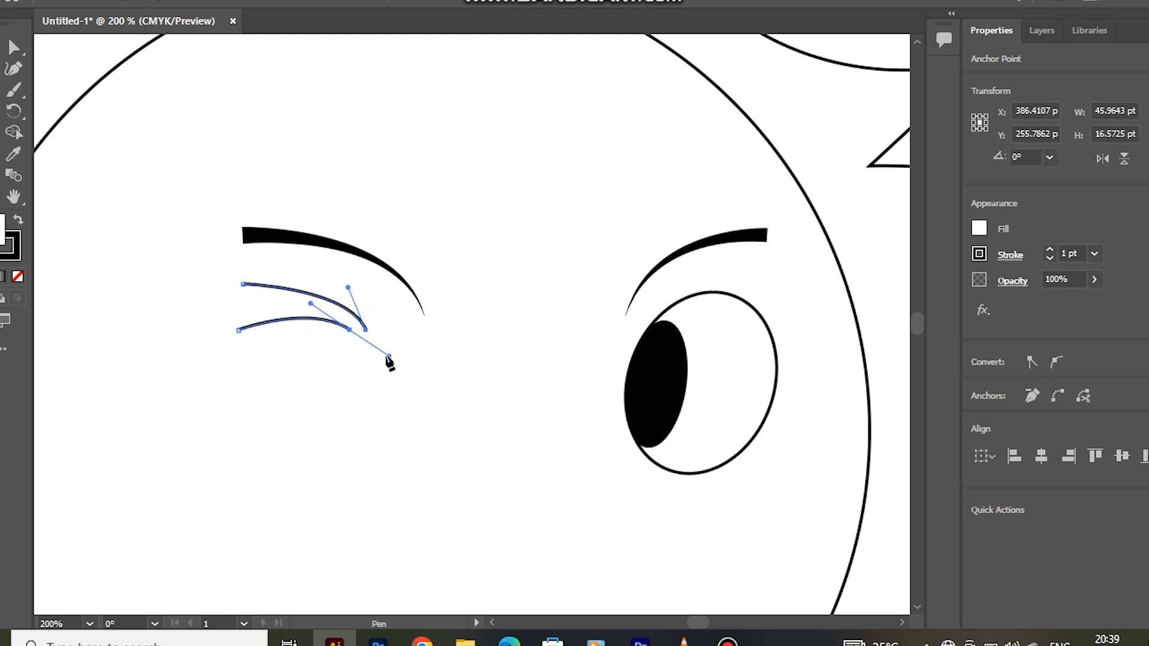
pyautogui.press('v')
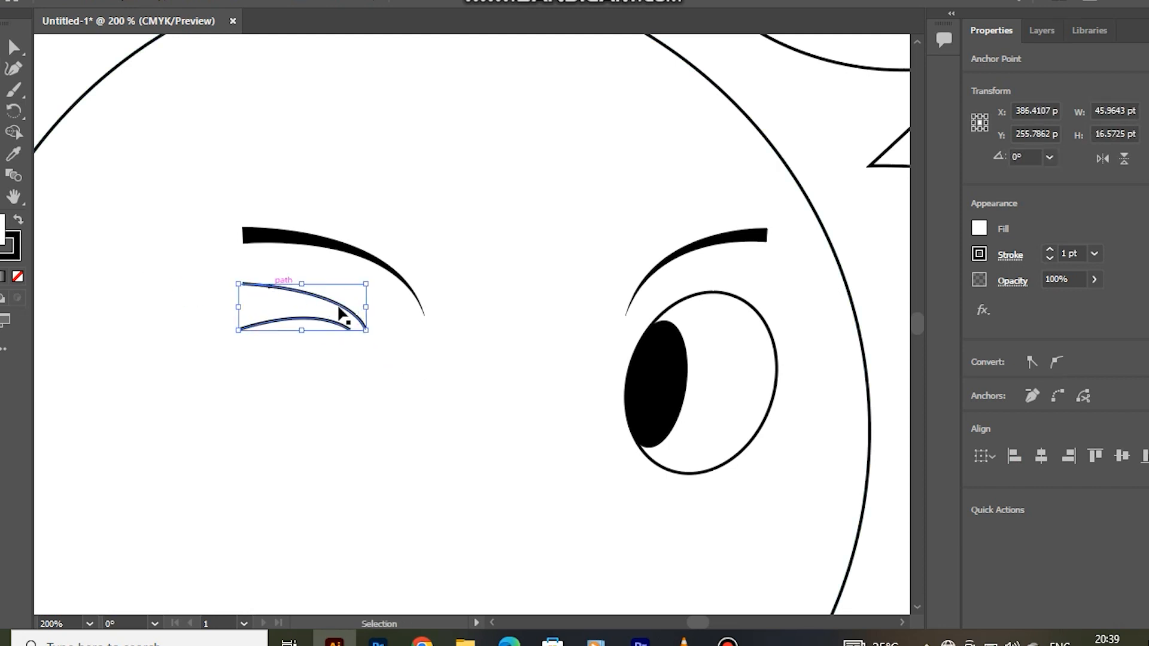
pyautogui.moveTo(299, 323); pyautogui.dragTo(305, 318)
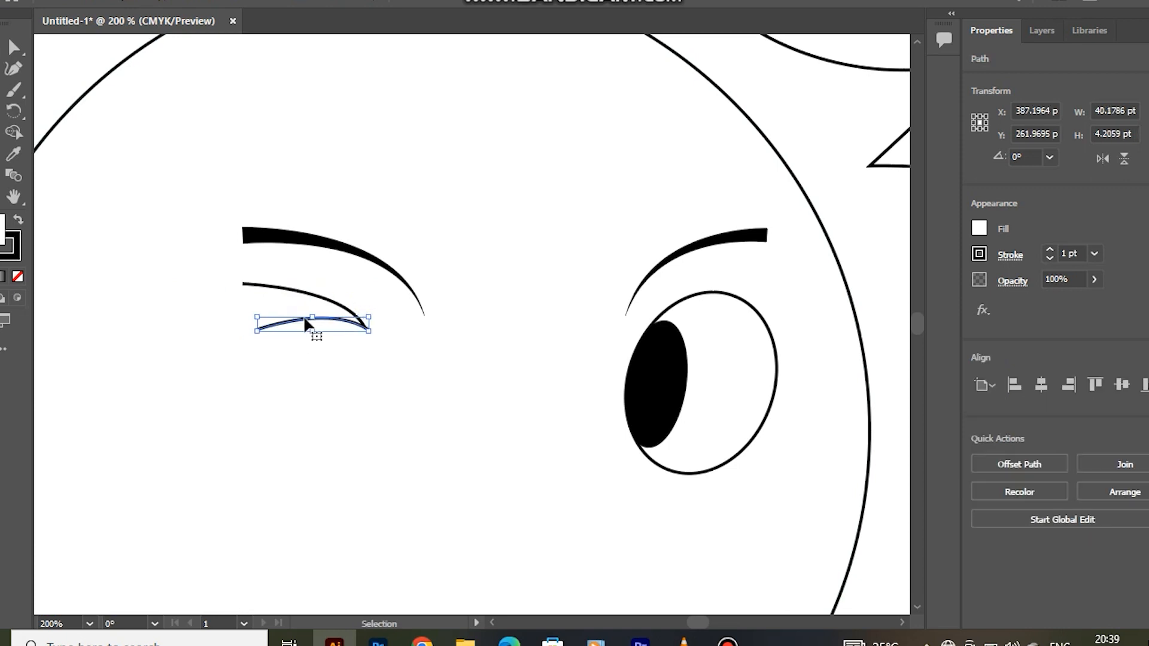
# - Try grouping the two winking-eye curves and giving them a 6 pt stroke with the tapered width profile
pyautogui.keyDown('shift'); pyautogui.click(289, 289); pyautogui.keyUp('shift')
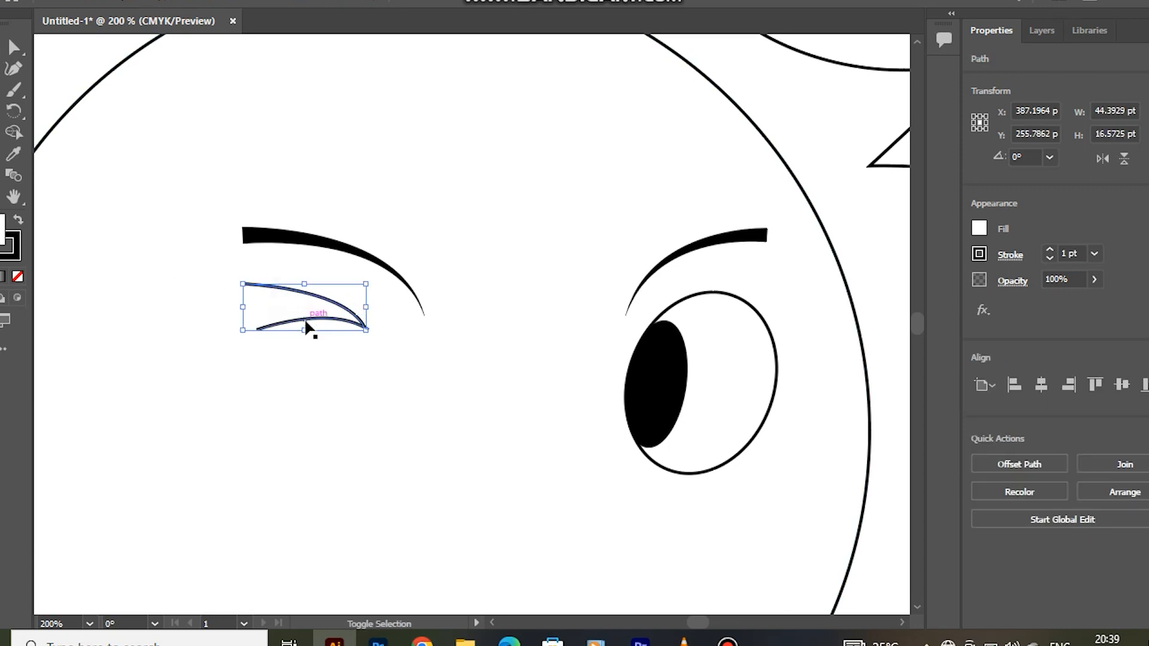
pyautogui.hotkey('ctrl', 'g')
pyautogui.click(1094, 253)
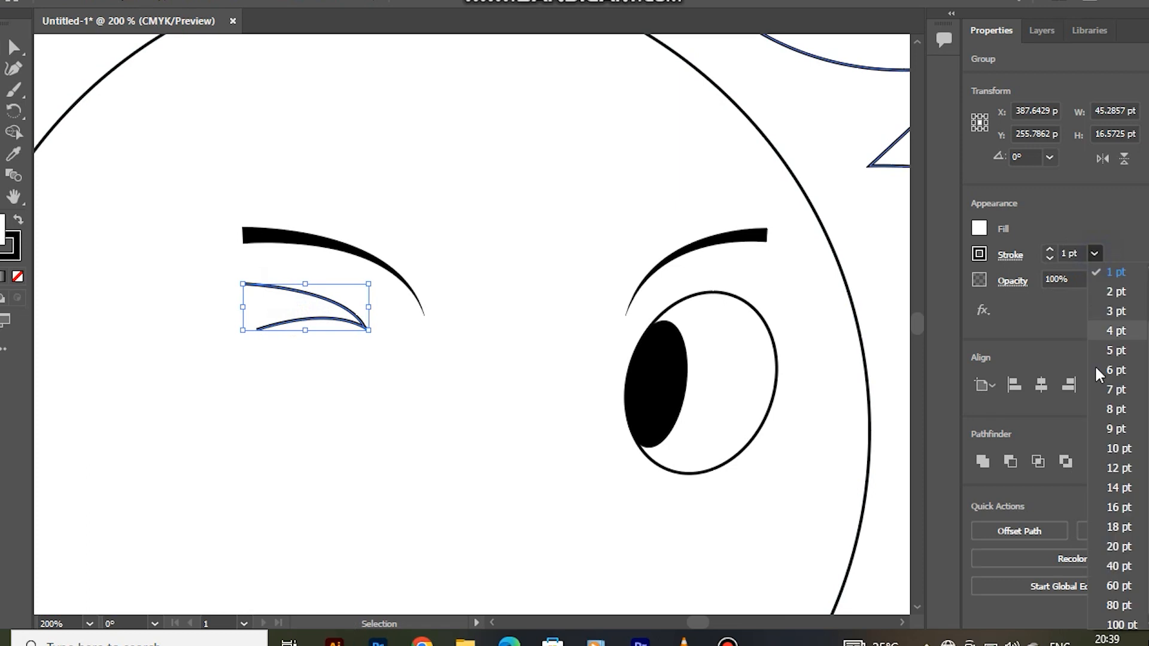
pyautogui.click(1115, 366)
pyautogui.click(1009, 256)
pyautogui.click(969, 534)
pyautogui.click(911, 440)
pyautogui.click(518, 347)
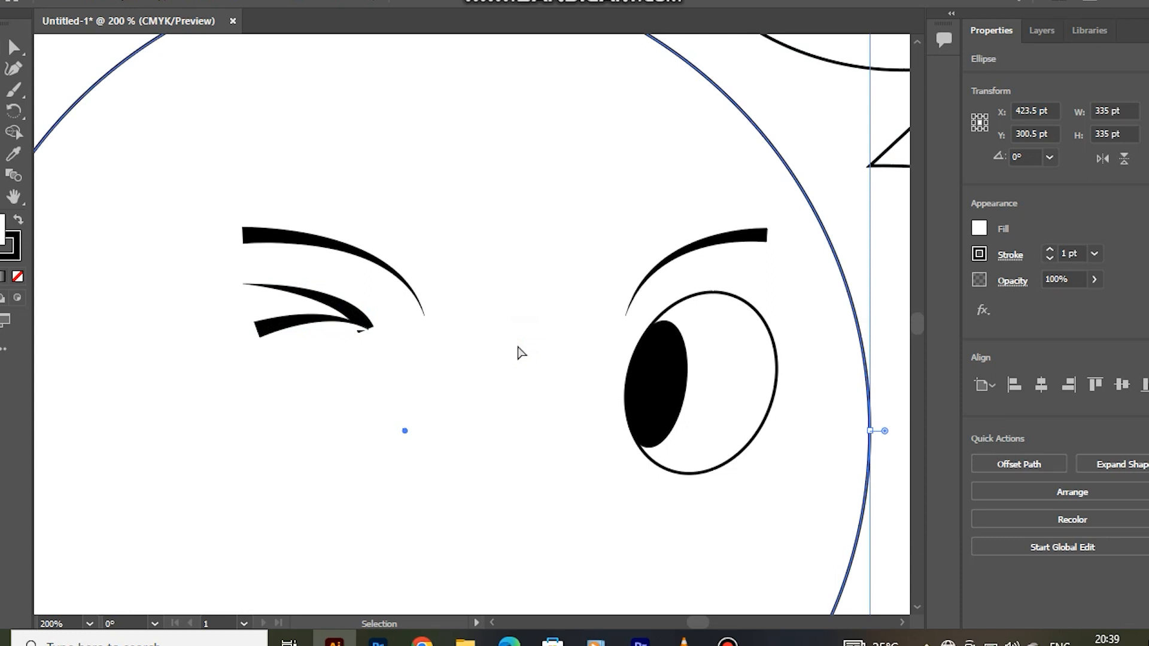
# - Undo the grouping and the tapered 6 pt stroke on the winking-eye curves
pyautogui.hotkey('ctrl', 'z')
pyautogui.hotkey('ctrl', 'z')
pyautogui.hotkey('ctrl', 'z')
pyautogui.hotkey('ctrl', 'z')
# - Give the winking eye's lower lid a 3 pt stroke with the tapered width profile that narrows toward the inner end
pyautogui.click(338, 353)
pyautogui.click(334, 323)
pyautogui.click(1094, 253)
pyautogui.click(1114, 331)
pyautogui.click(1094, 253)
pyautogui.click(1115, 311)
pyautogui.click(1017, 256)
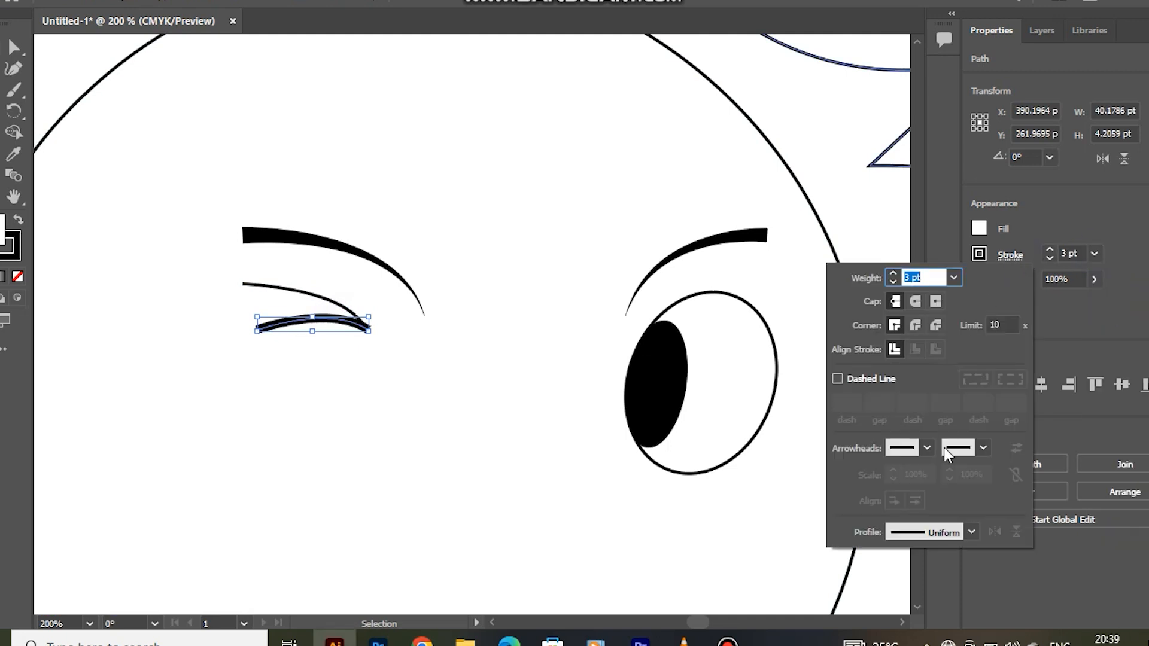
pyautogui.click(957, 531)
pyautogui.click(922, 448)
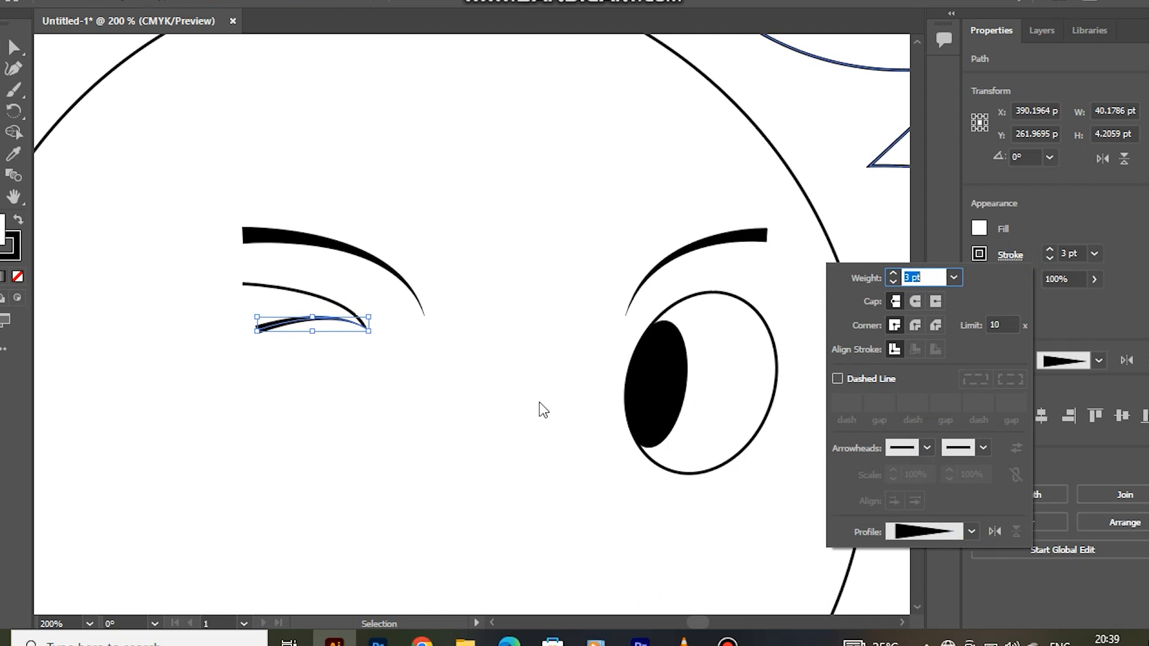
pyautogui.click(502, 388)
# - Give the winking eye's upper lid a 3 pt stroke with the tapered width profile
pyautogui.click(308, 294)
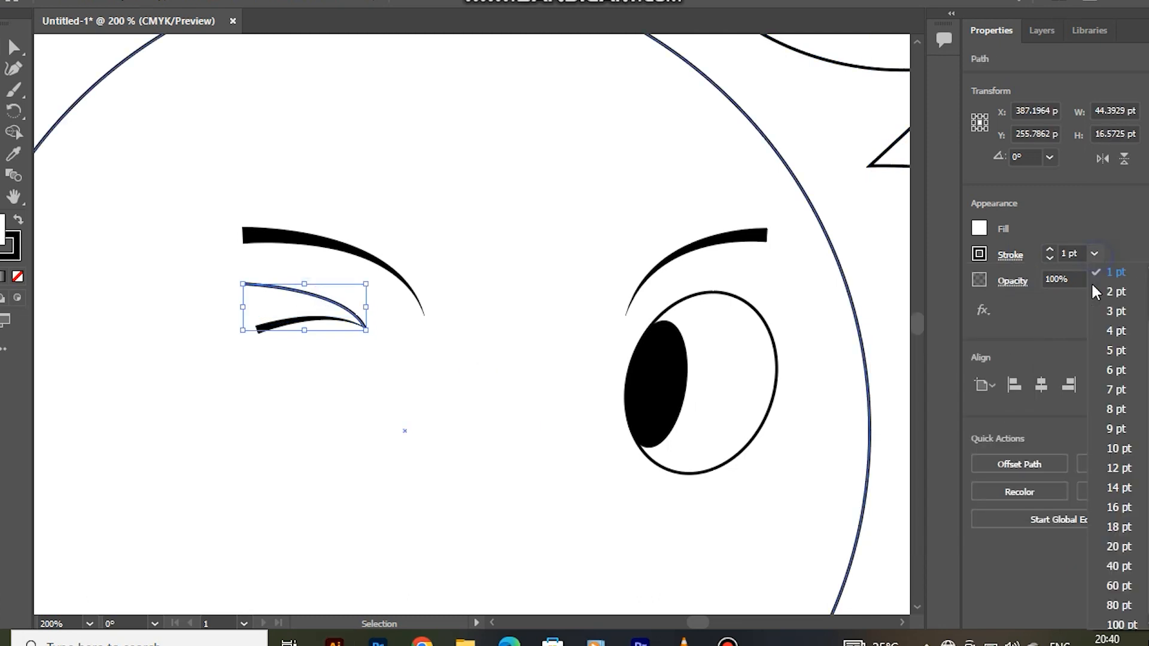
pyautogui.click(1094, 253)
pyautogui.click(1115, 312)
pyautogui.click(1010, 255)
pyautogui.click(970, 531)
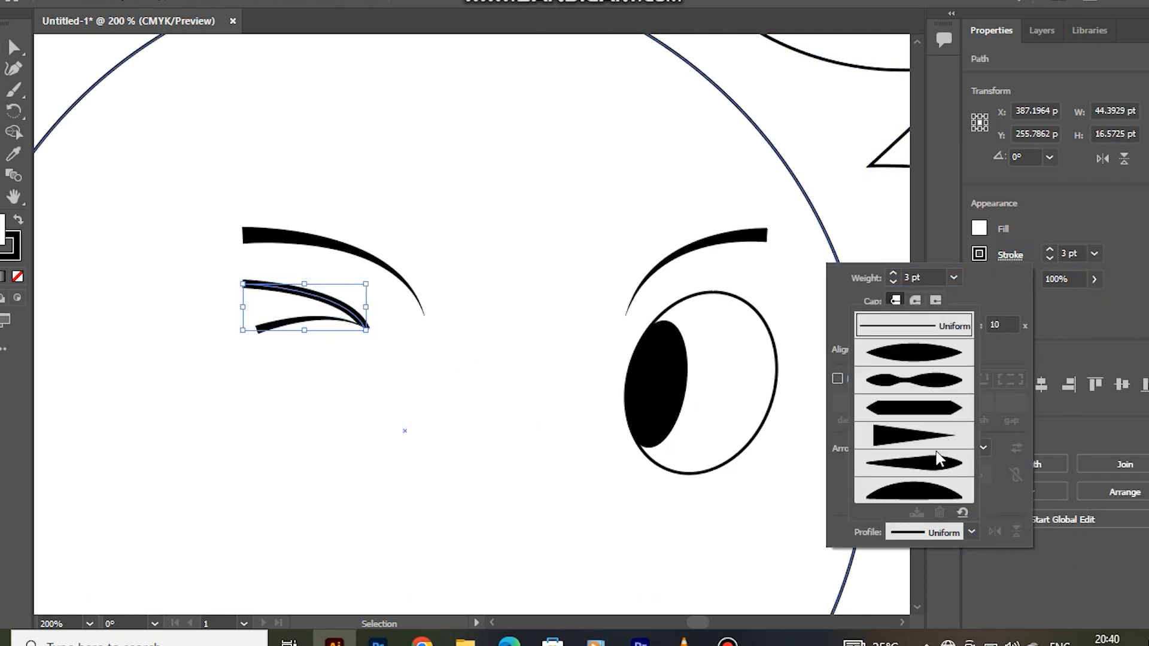
pyautogui.click(950, 443)
pyautogui.click(334, 365)
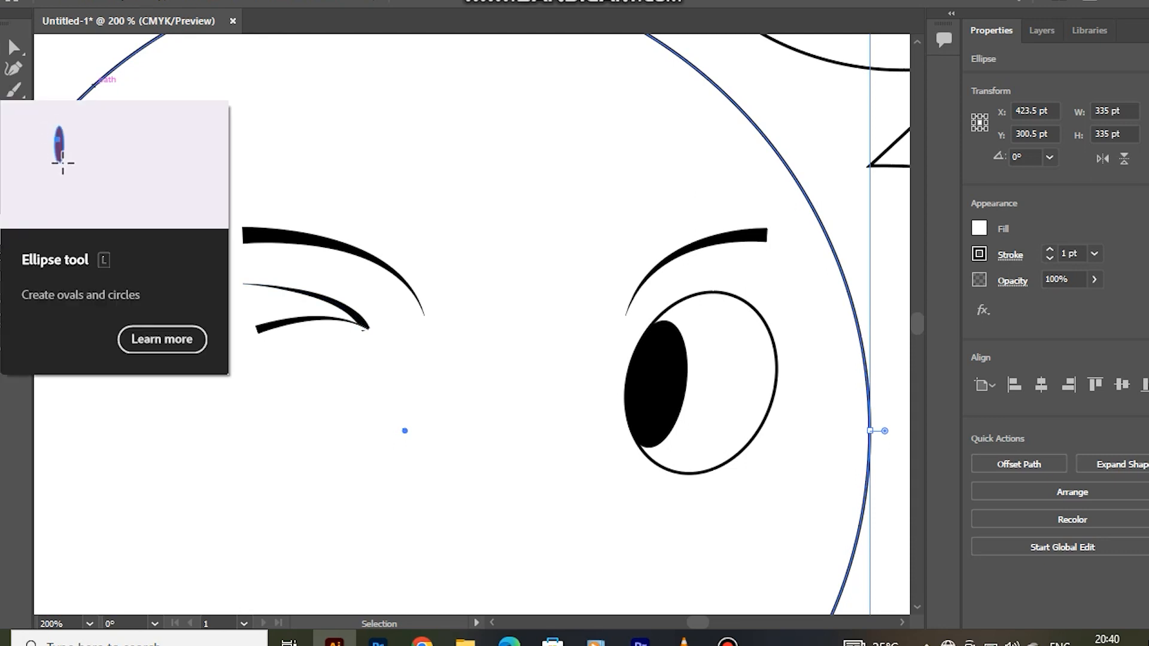
# - Draw a small curved nose with the Pen tool between and below the eyes, bulging toward the right eye
pyautogui.click(13, 68)
pyautogui.scroll(-5, 461, 546)
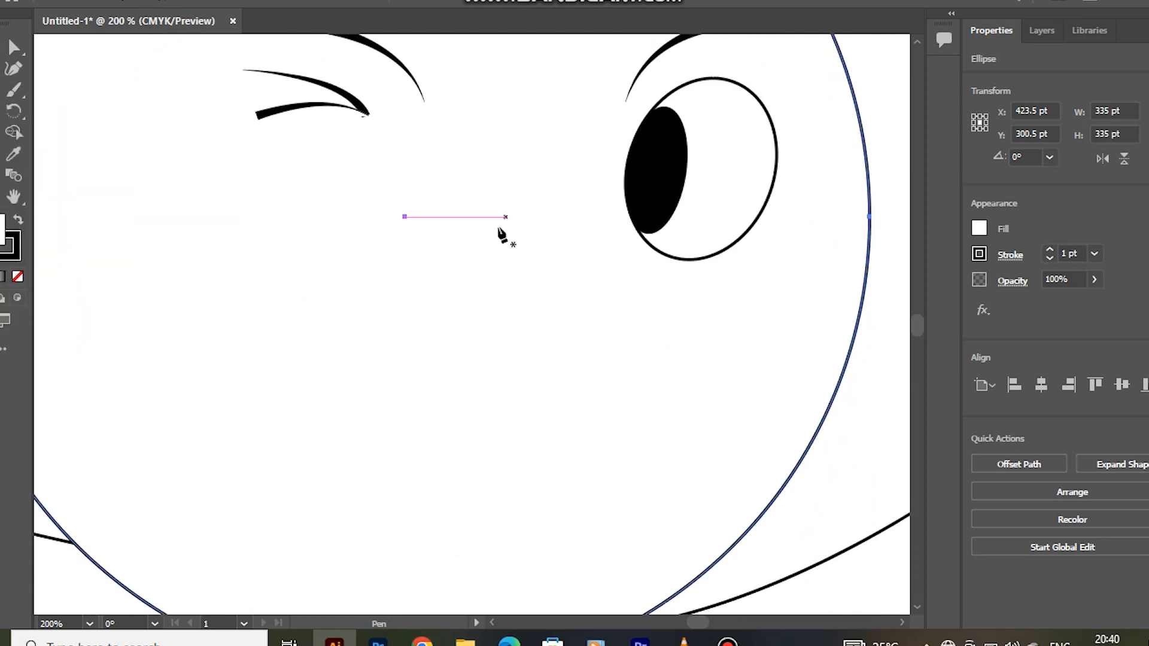
pyautogui.click(498, 217)
pyautogui.moveTo(485, 265)
pyautogui.mouseDown()
pyautogui.moveTo(508, 270)
pyautogui.moveTo(500, 264)
pyautogui.mouseUp()
pyautogui.moveTo(393, 279); pyautogui.dragTo(374, 300)
pyautogui.click(485, 266)
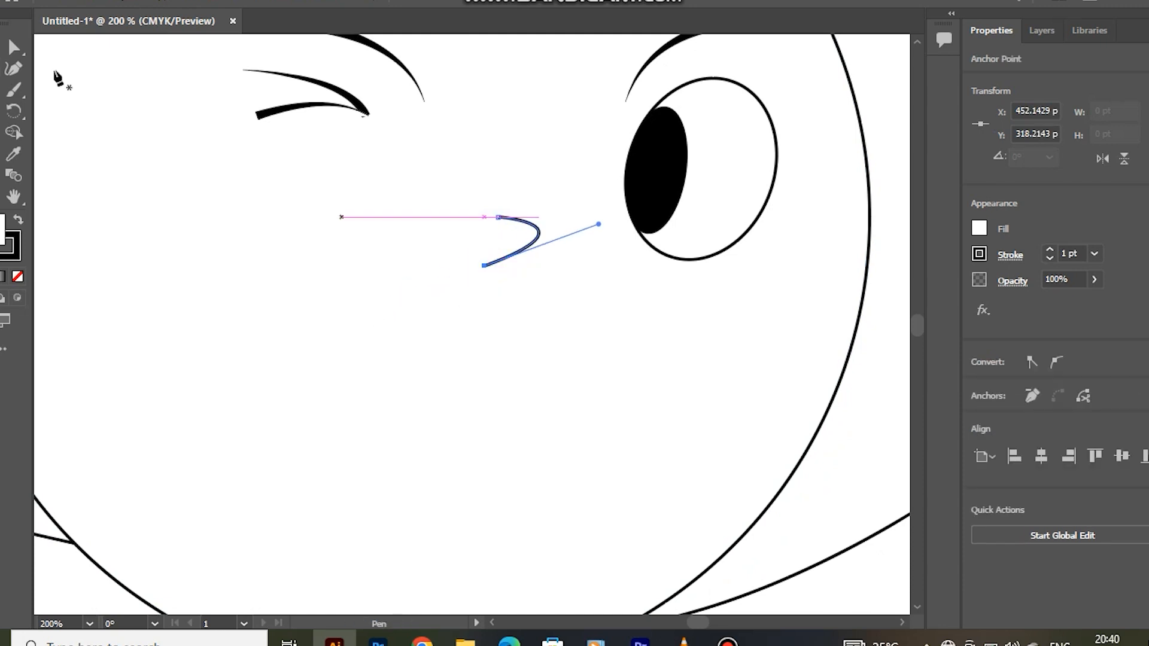
# - Reshape the nose with the Curvature tool into a rounder hook about 23 by 16 pt with a flattened lower end
pyautogui.hotkey('shift', '`')
pyautogui.click(522, 257)
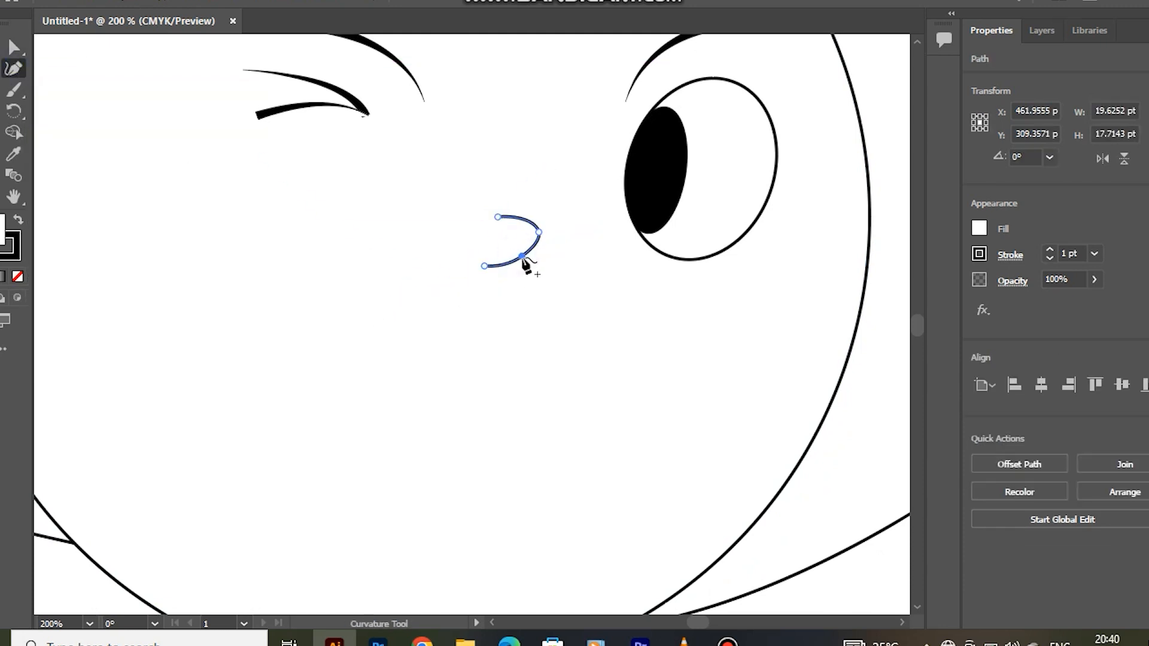
pyautogui.moveTo(522, 257); pyautogui.dragTo(536, 249)
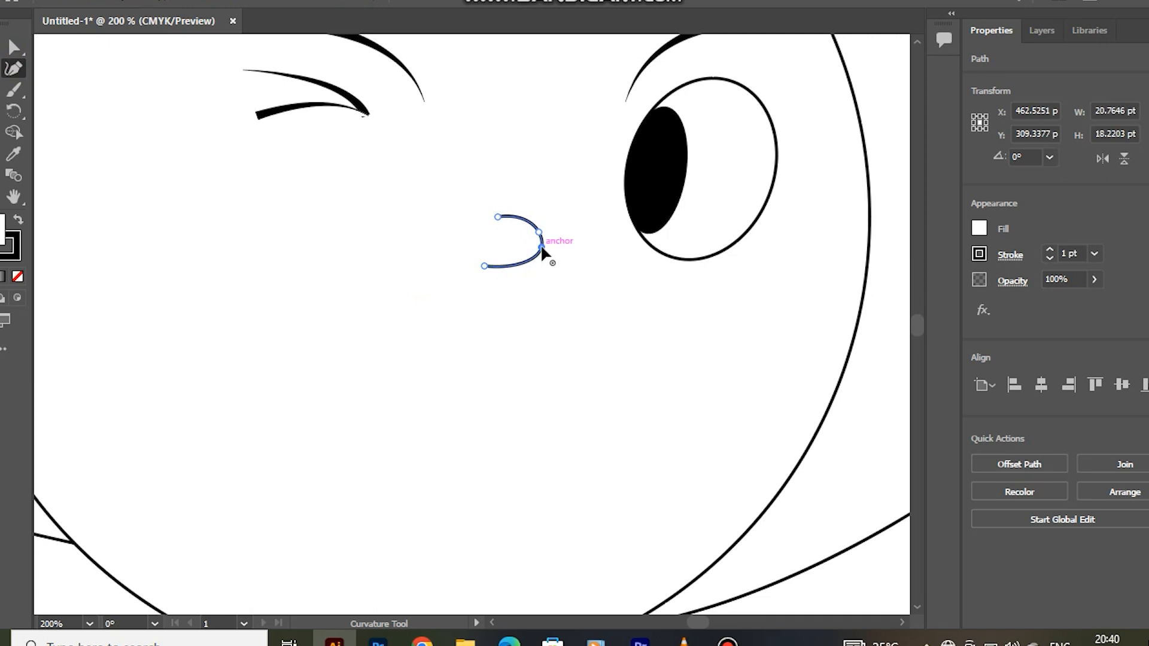
pyautogui.moveTo(498, 217); pyautogui.dragTo(497, 226)
pyautogui.click(507, 267)
pyautogui.moveTo(484, 265)
pyautogui.mouseDown()
pyautogui.moveTo(503, 287)
pyautogui.moveTo(477, 267)
pyautogui.mouseUp()
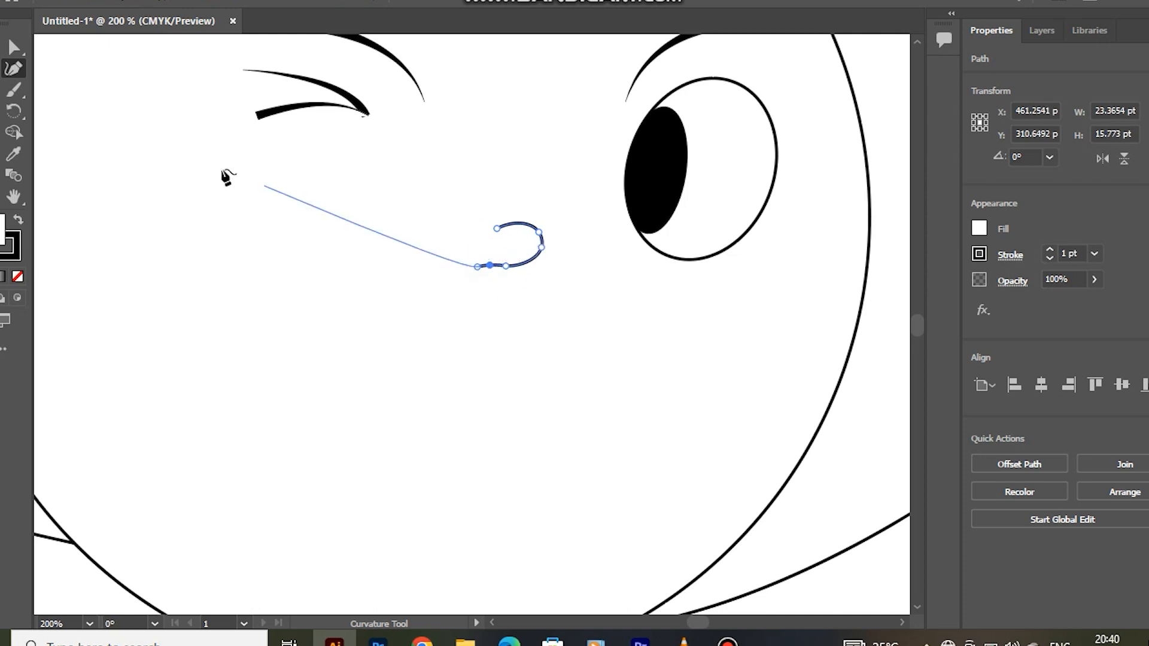
# - Give the nose a 3 pt stroke with the tapered width profile that thins toward its lower end
pyautogui.press('v')
pyautogui.click(1018, 256)
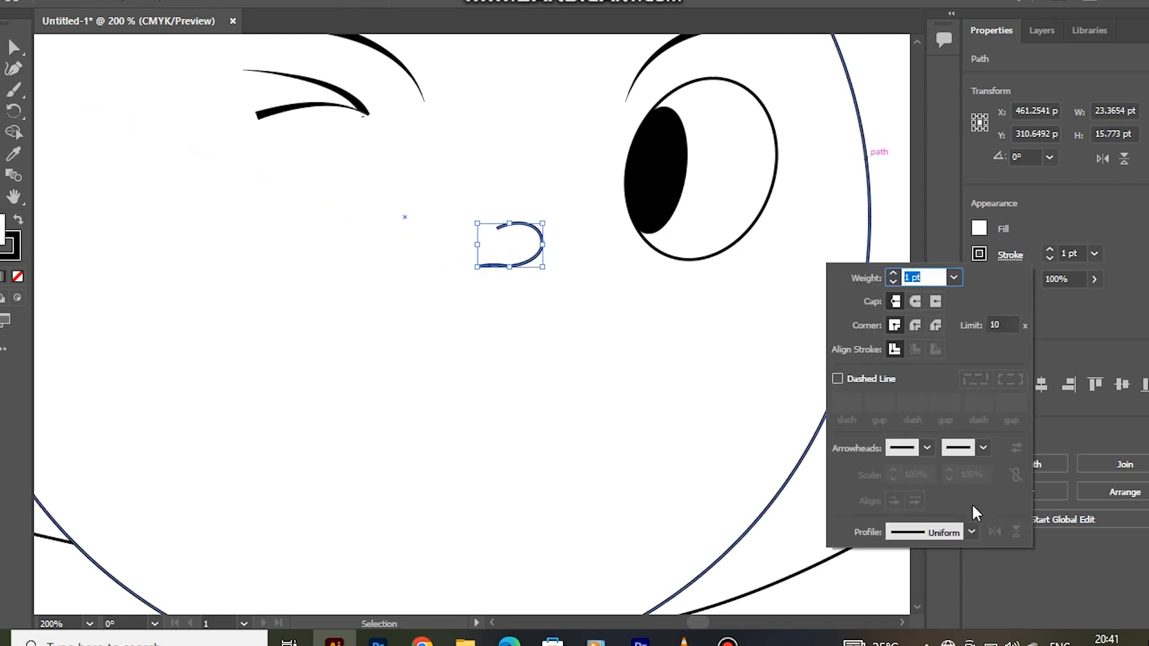
pyautogui.click(1093, 256)
pyautogui.click(1101, 313)
pyautogui.click(766, 312)
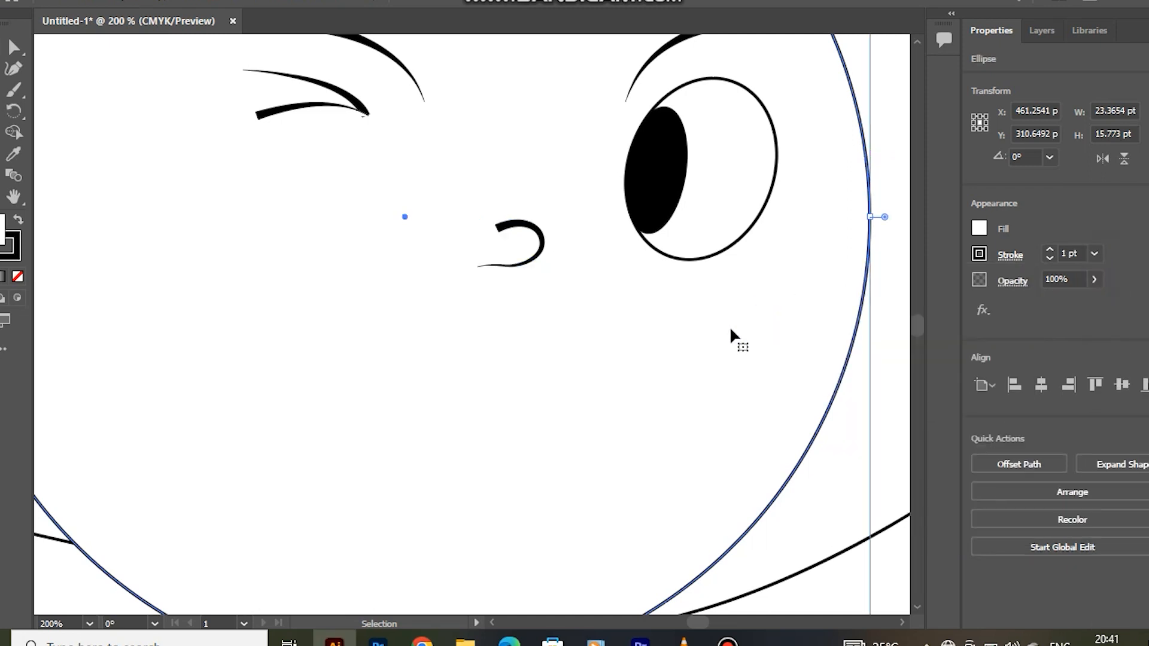
# - Draw a straight mouth line about 90 pt long below the nose, between a short slanted left mark and a short curved right mark
pyautogui.click(13, 68)
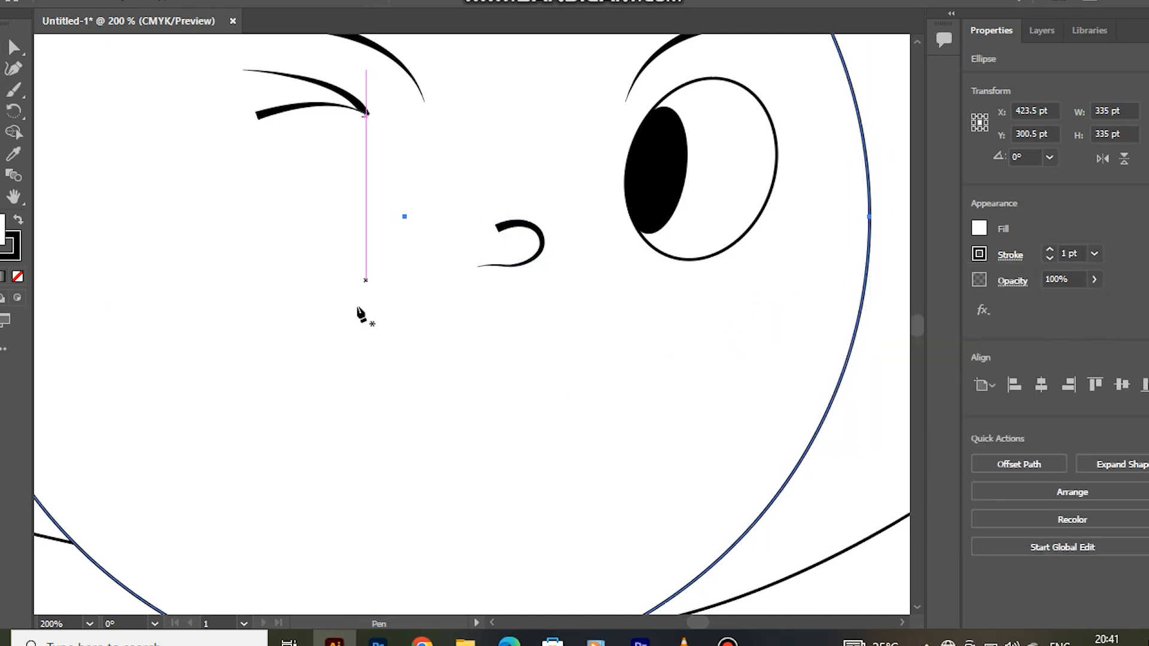
pyautogui.click(312, 335)
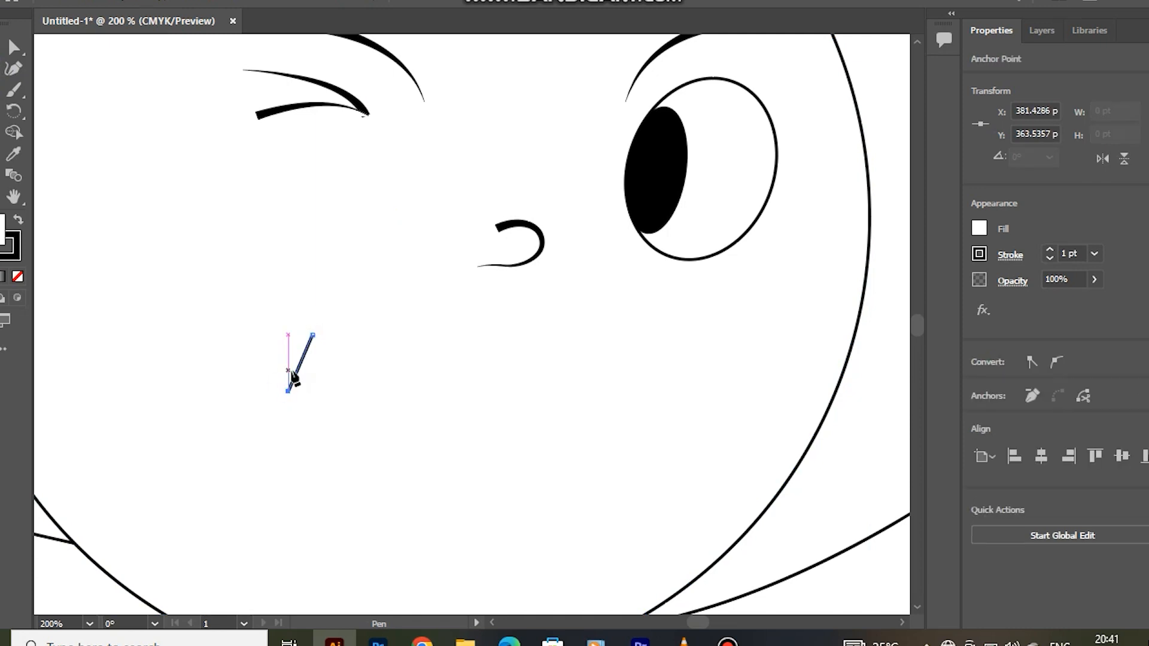
pyautogui.press('Escape')
pyautogui.click(557, 367)
pyautogui.moveTo(564, 414); pyautogui.dragTo(578, 431)
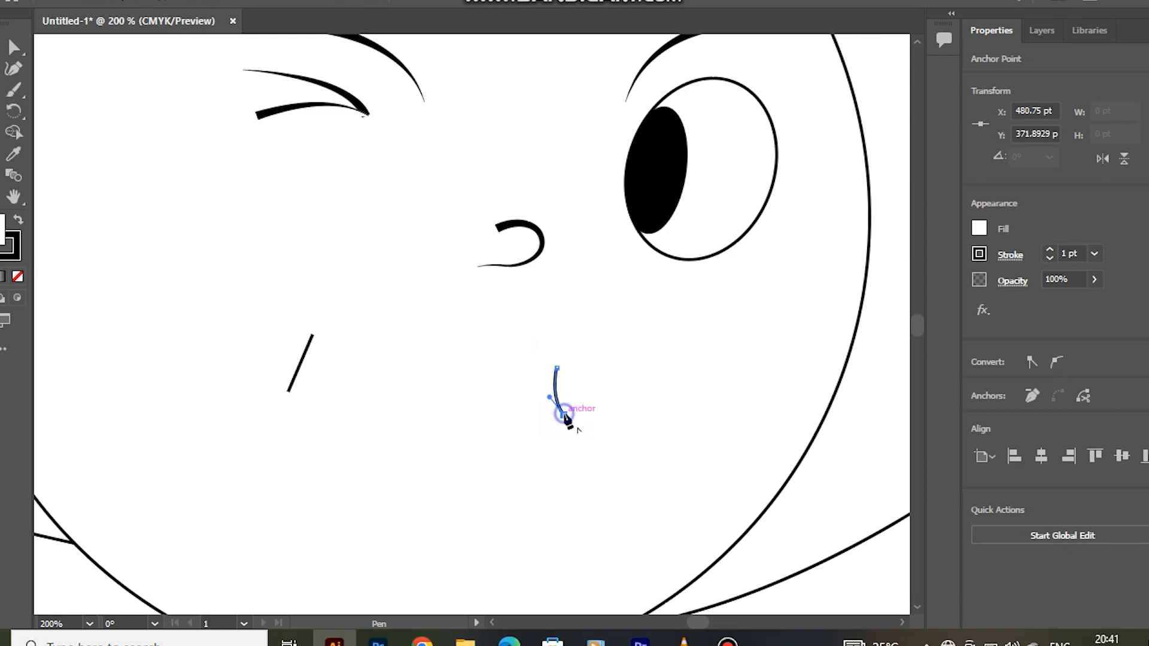
pyautogui.click(304, 368)
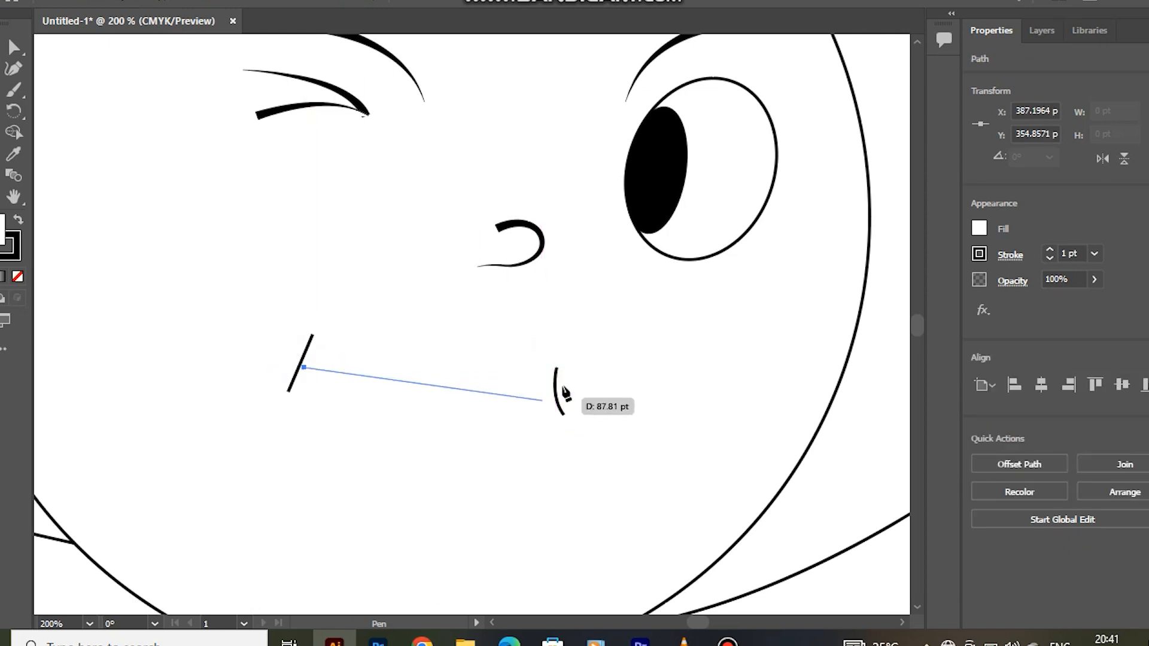
pyautogui.click(554, 392)
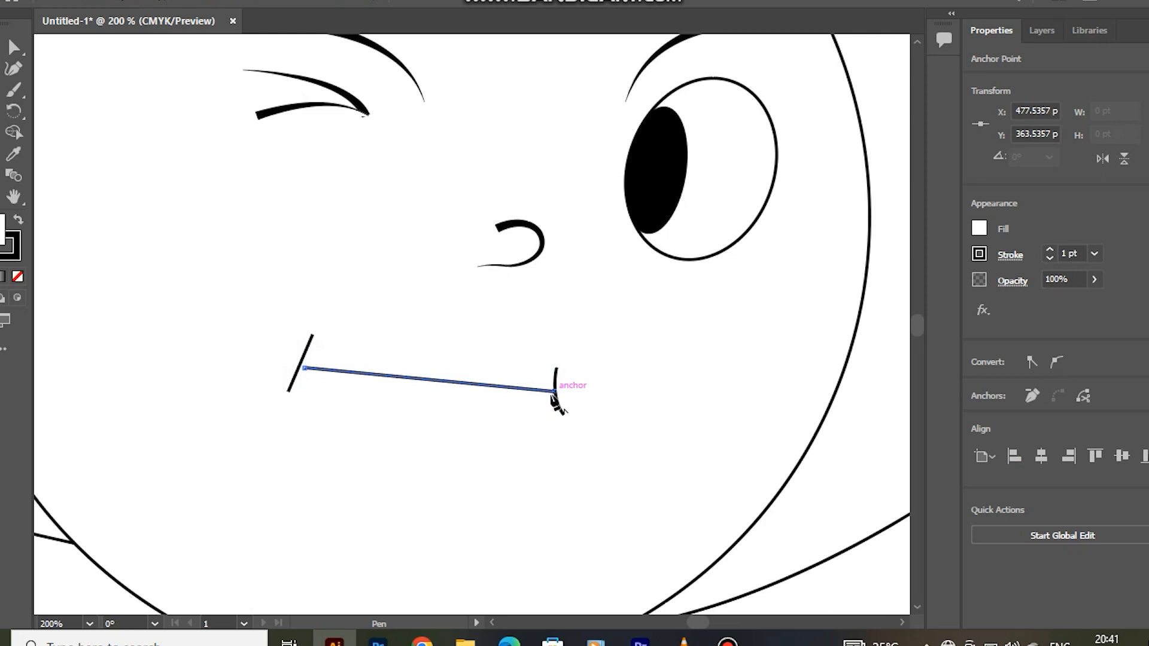
# - Draw a closed half-moon shape with the Pen tool hanging below the left half of the mouth line
pyautogui.moveTo(311, 367); pyautogui.dragTo(221, 269)
pyautogui.click(313, 369)
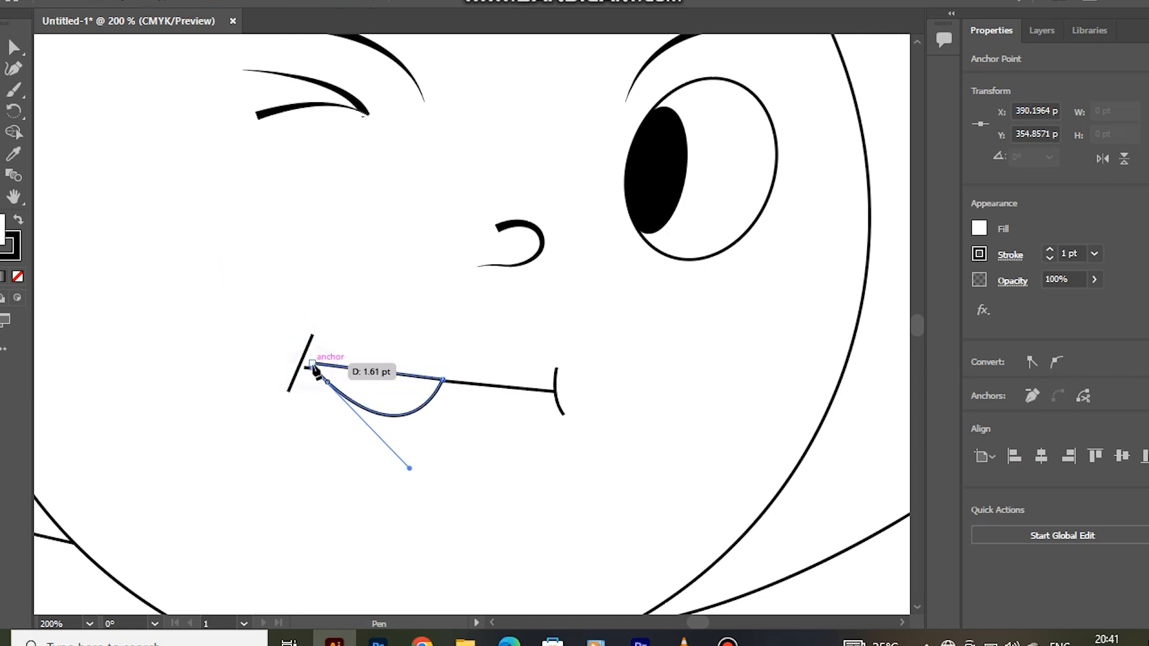
pyautogui.press('v')
pyautogui.click(367, 367)
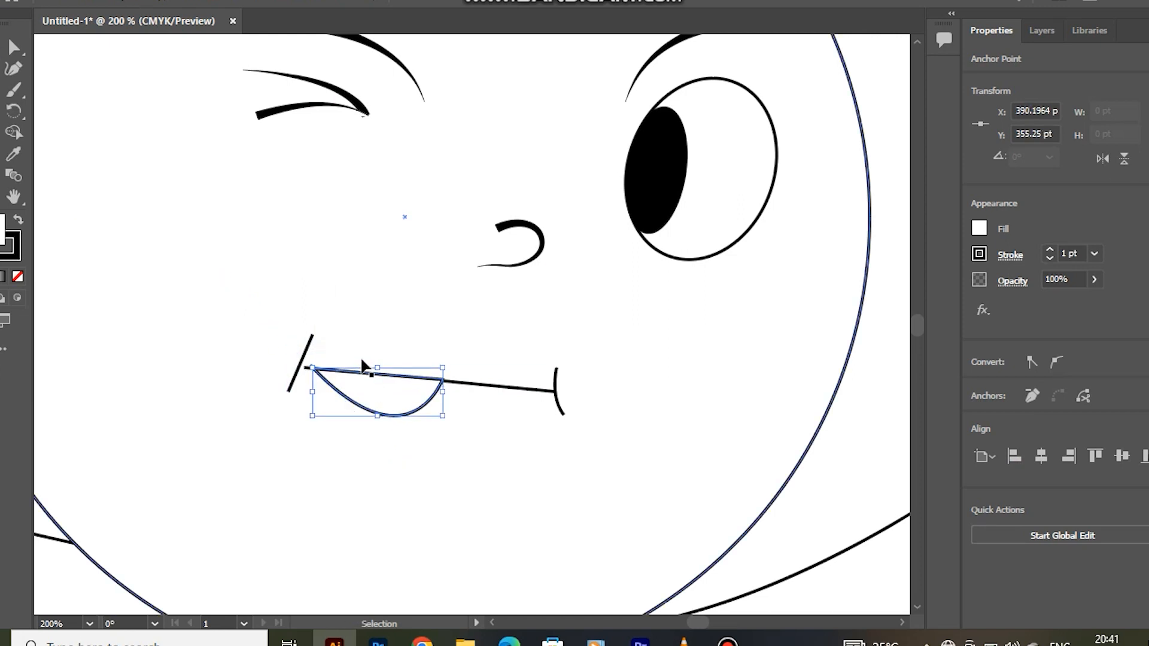
# - Shift the half-moon slightly so its upper corner meets the mouth line's left end, checking both end marks
pyautogui.click(356, 400)
pyautogui.moveTo(356, 411)
pyautogui.mouseDown()
pyautogui.moveTo(319, 389)
pyautogui.moveTo(353, 403)
pyautogui.moveTo(351, 415)
pyautogui.mouseUp()
pyautogui.scroll(2, 332, 390)
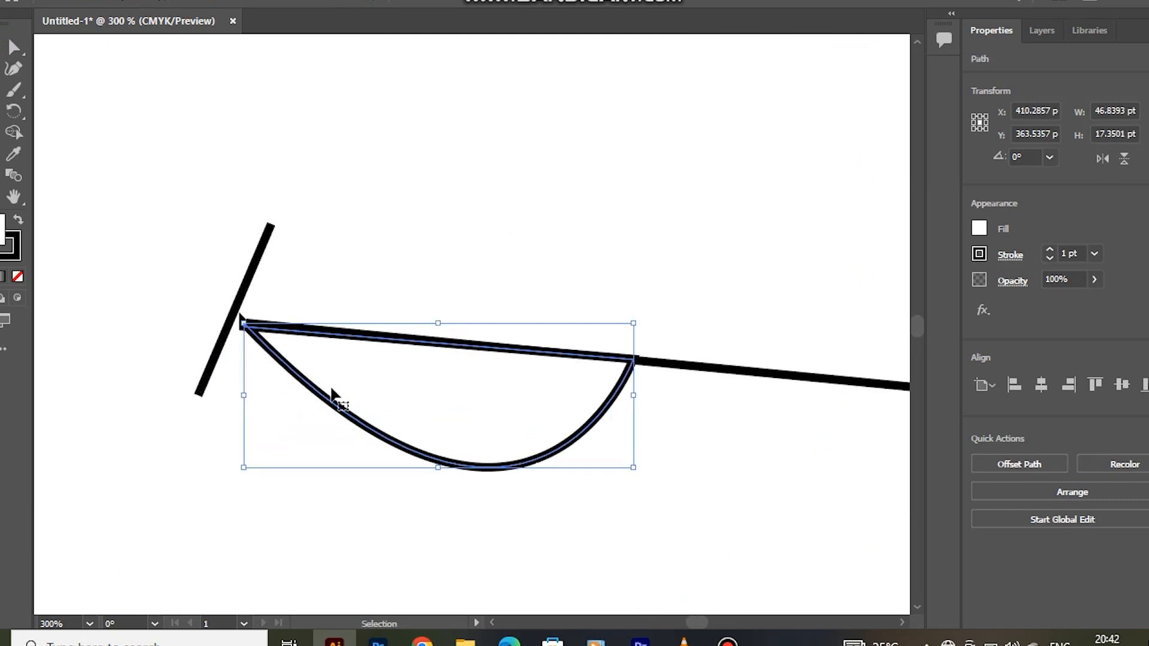
pyautogui.click(227, 329)
pyautogui.scroll(2, 587, 569)
pyautogui.press('space')
pyautogui.moveTo(587, 568); pyautogui.dragTo(558, 464)
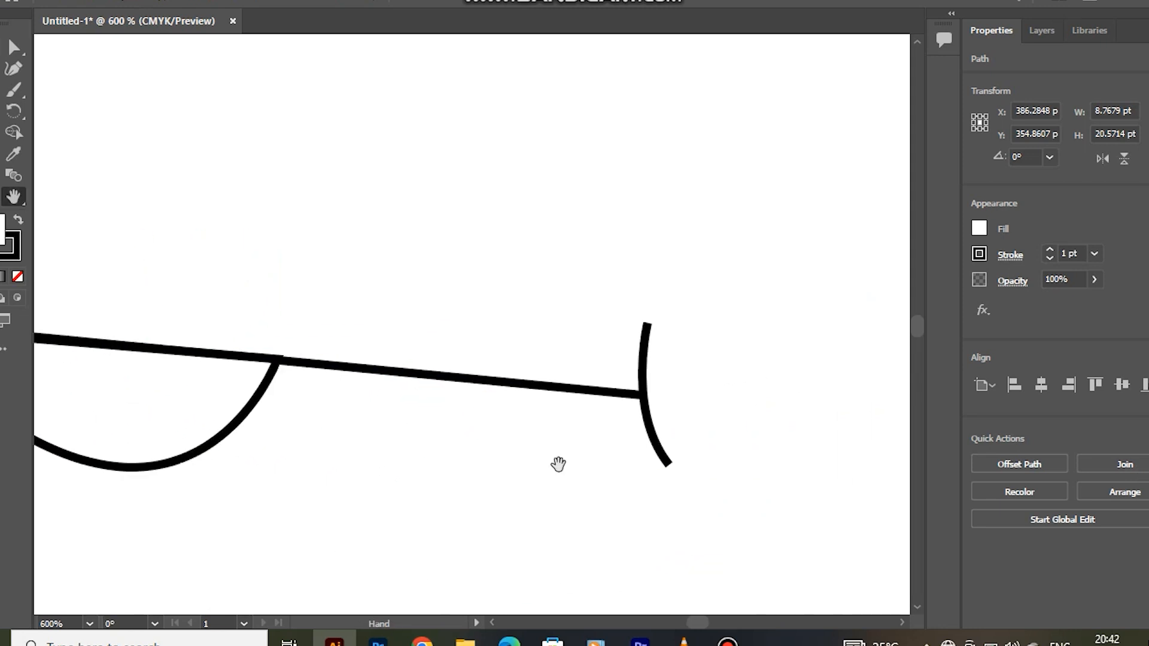
pyautogui.click(658, 455)
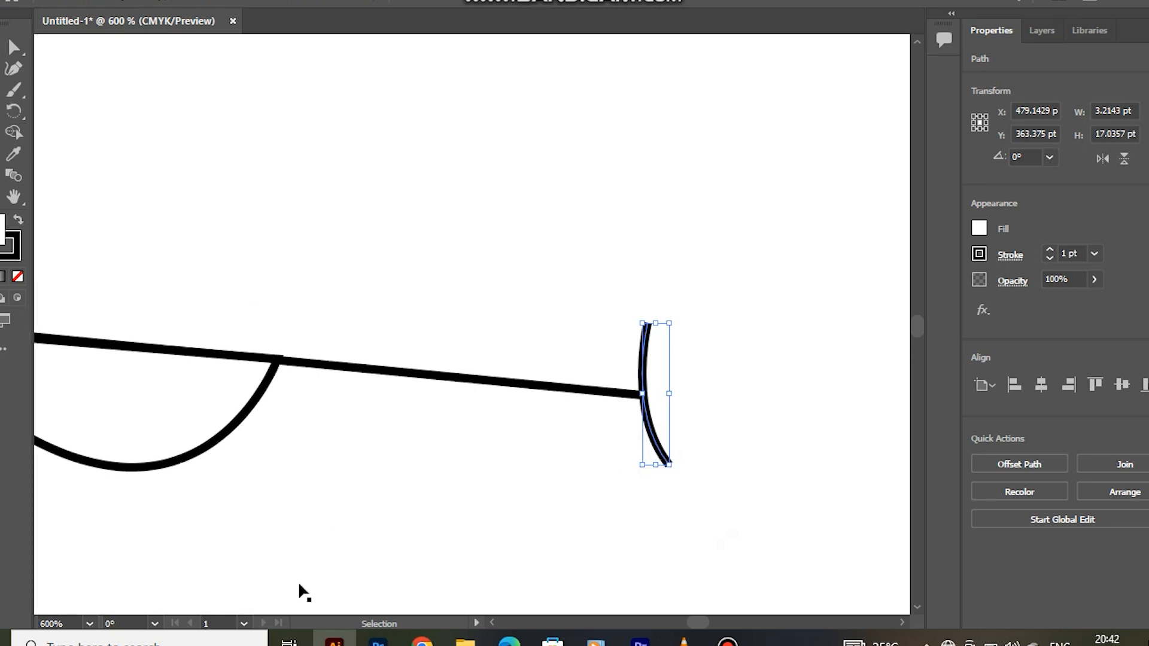
pyautogui.hscroll(-5, 530, 620)
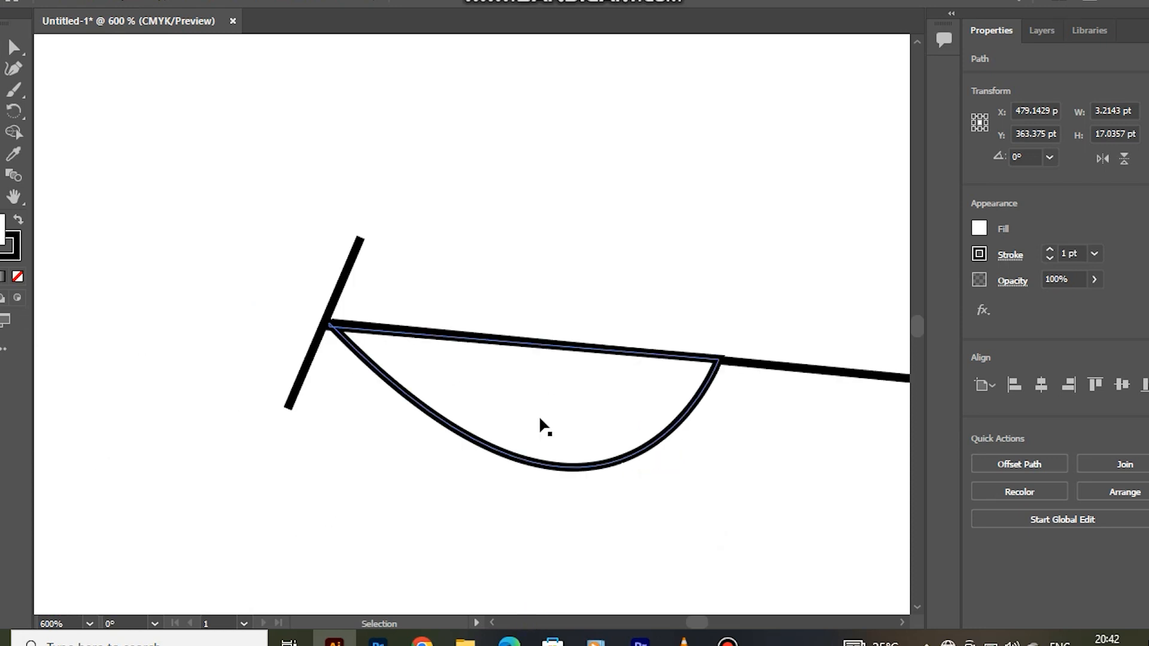
# - Narrow the half-moon to about 37 by 17 pt with the Curvature tool by moving its right corner inward along the mouth line
pyautogui.click(646, 444)
pyautogui.click(13, 68)
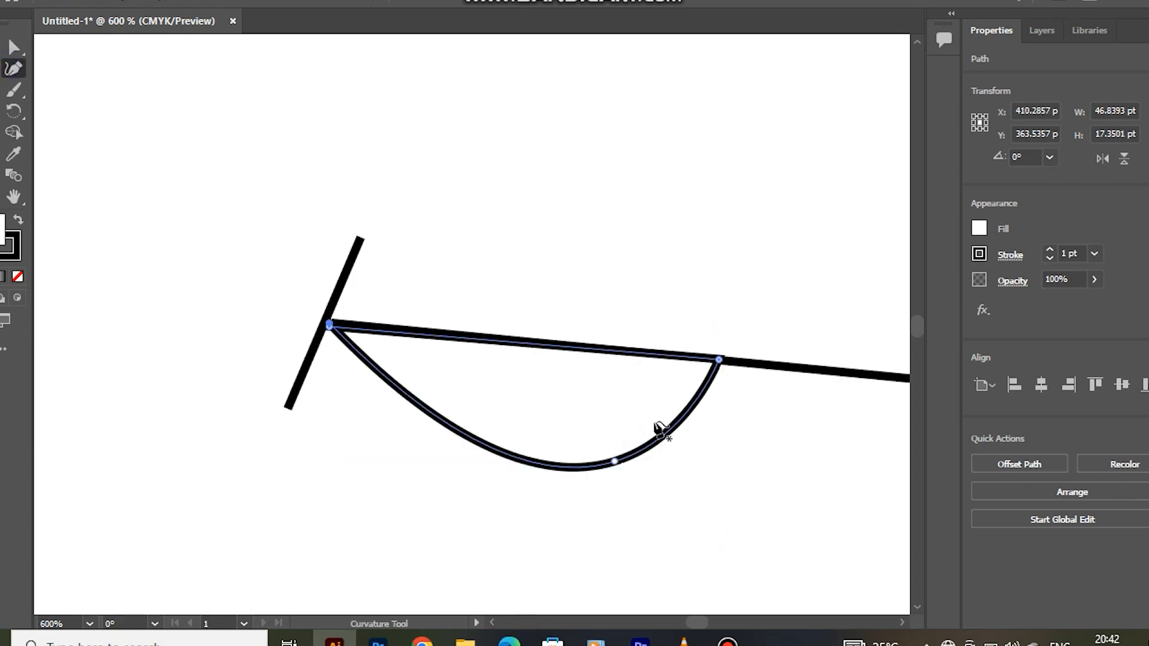
pyautogui.click(602, 350)
pyautogui.moveTo(719, 359); pyautogui.dragTo(631, 352)
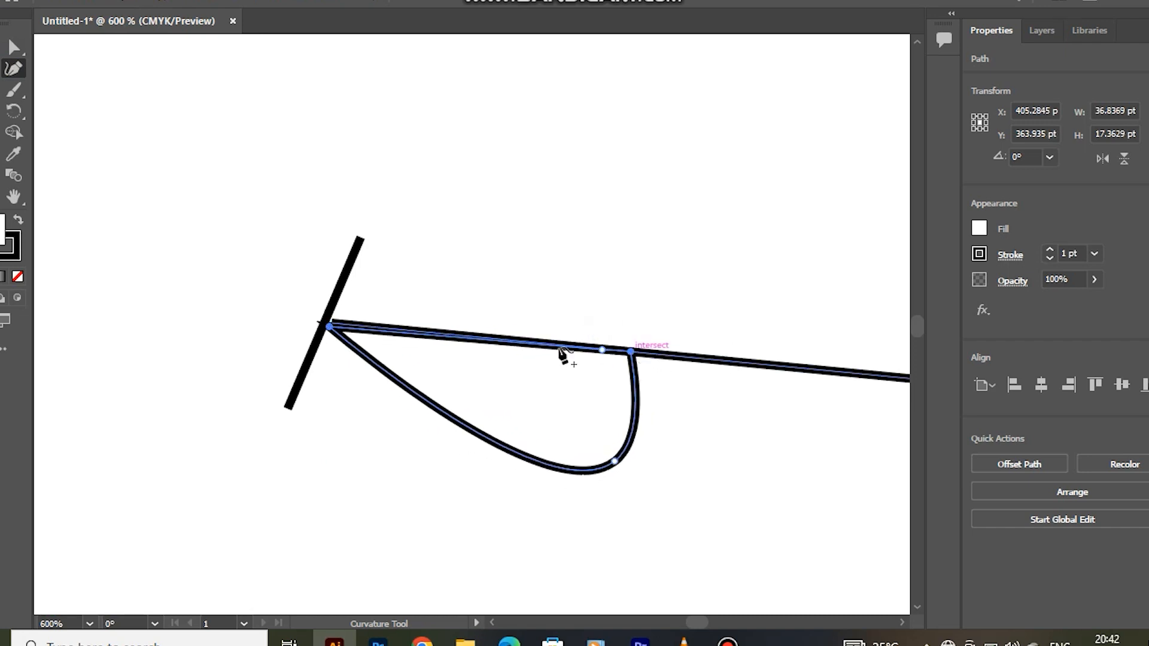
pyautogui.click(336, 324)
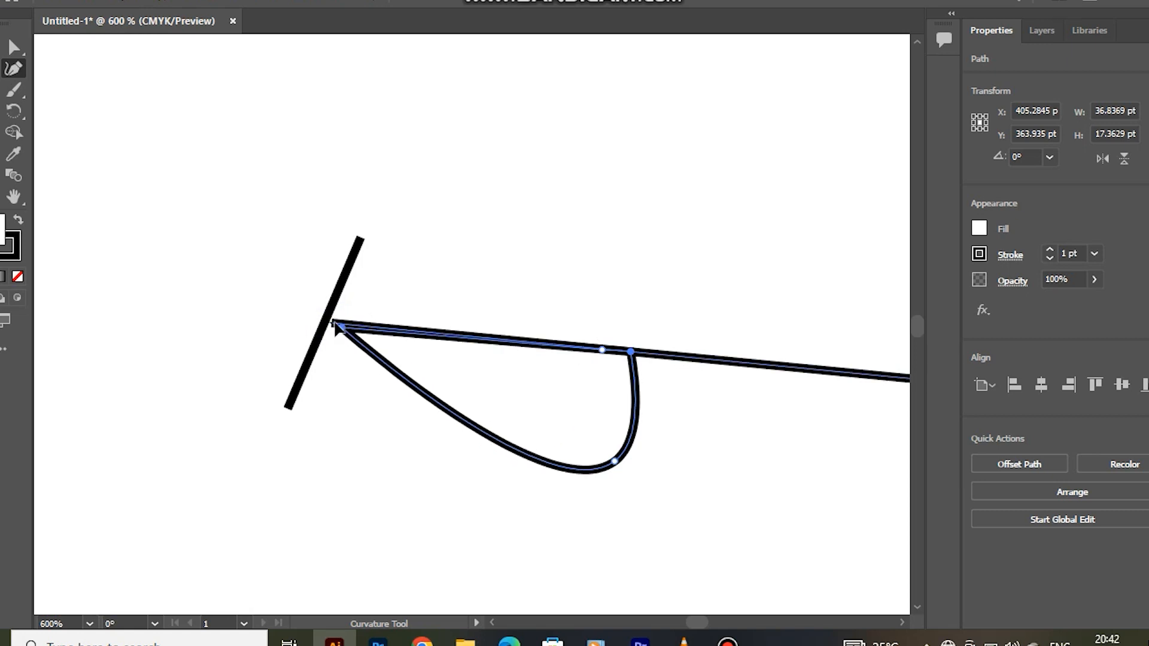
pyautogui.hotkey('ctrl', 'z')
# - Nudge the slanted mark, the mouth line and the curved mark so that both marks touch the line's ends
pyautogui.press('v')
pyautogui.moveTo(314, 344)
pyautogui.mouseDown()
pyautogui.moveTo(310, 354)
pyautogui.moveTo(326, 333)
pyautogui.mouseUp()
pyautogui.click(760, 367)
pyautogui.moveTo(759, 367); pyautogui.dragTo(726, 367)
pyautogui.moveTo(700, 620); pyautogui.dragTo(702, 619)
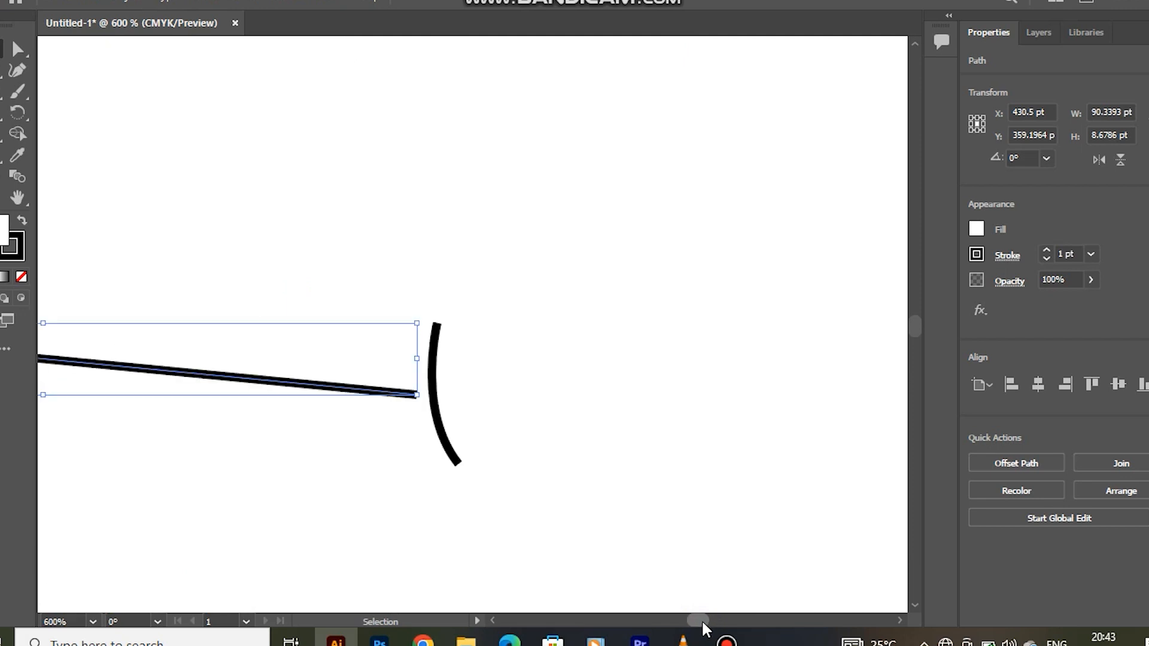
pyautogui.moveTo(436, 394); pyautogui.dragTo(423, 402)
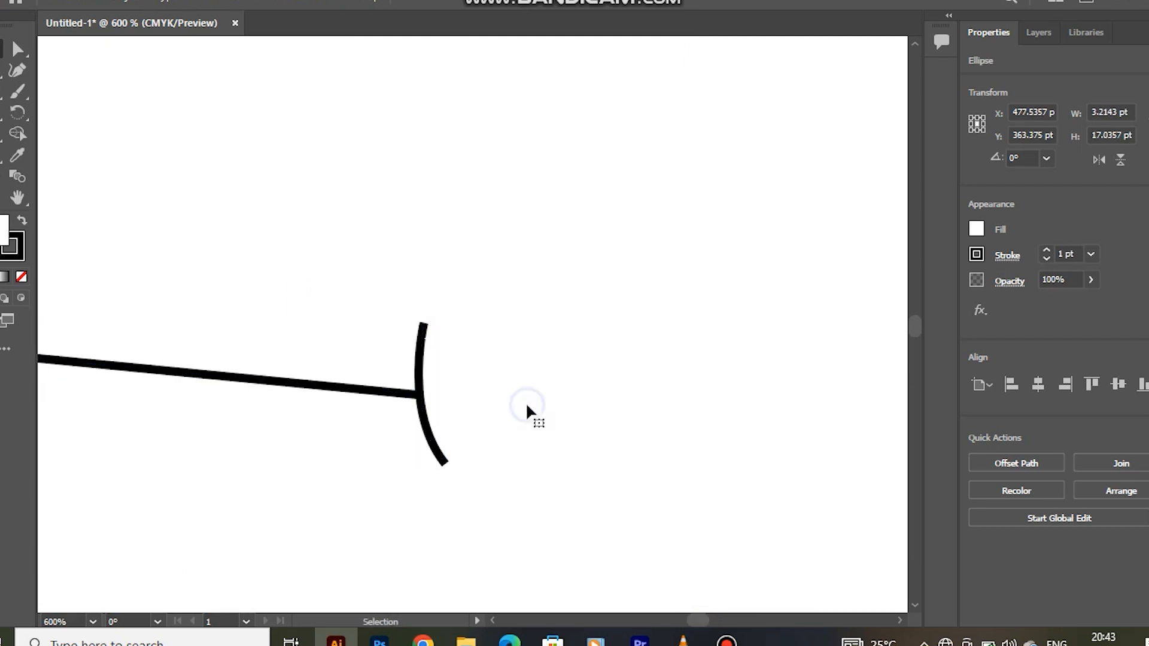
# - Enlarge the half-moon under the mouth line to about 56 by 27 pt, keeping its upper-left corner in place
pyautogui.scroll(-1, 526, 405)
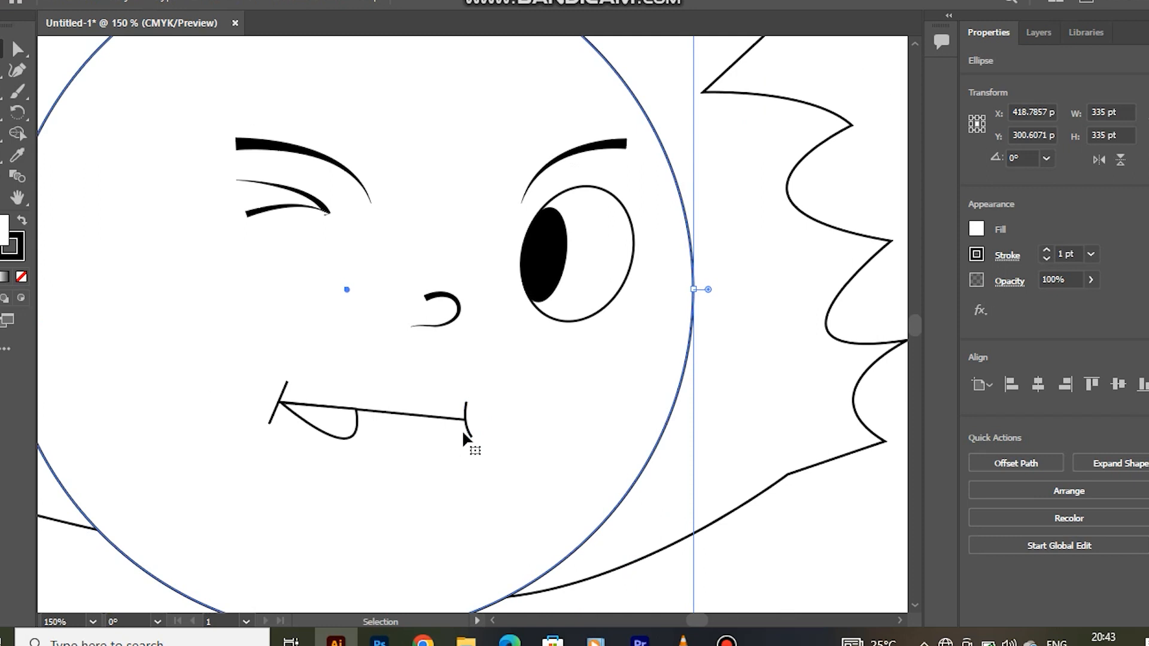
pyautogui.click(339, 439)
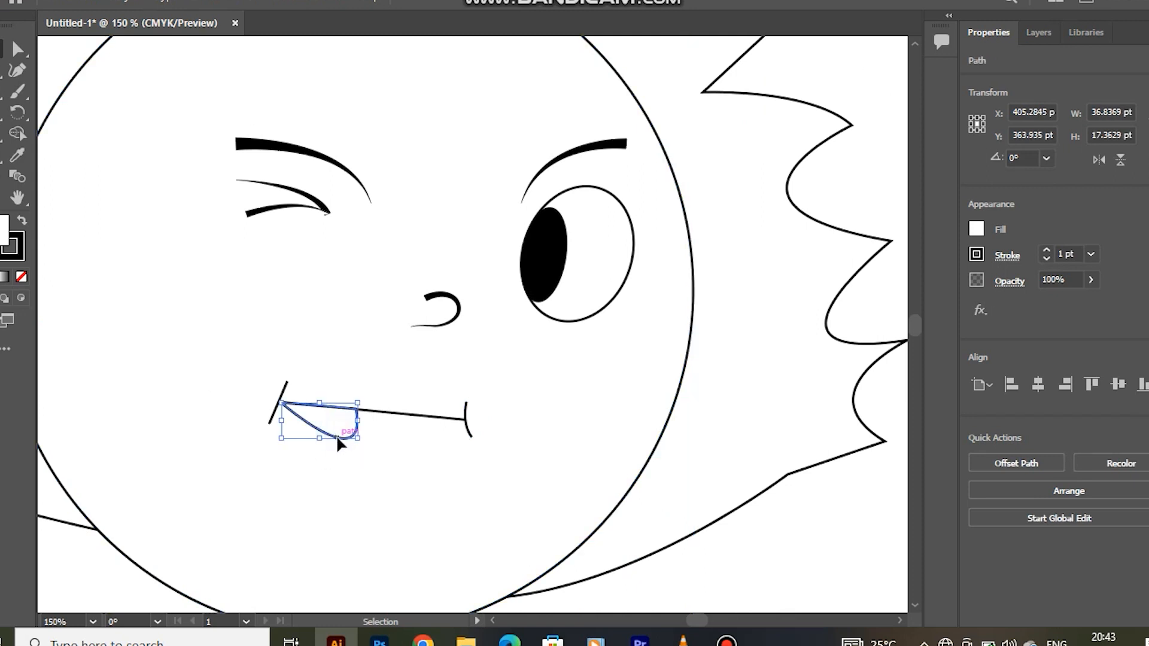
pyautogui.moveTo(358, 438); pyautogui.dragTo(396, 459)
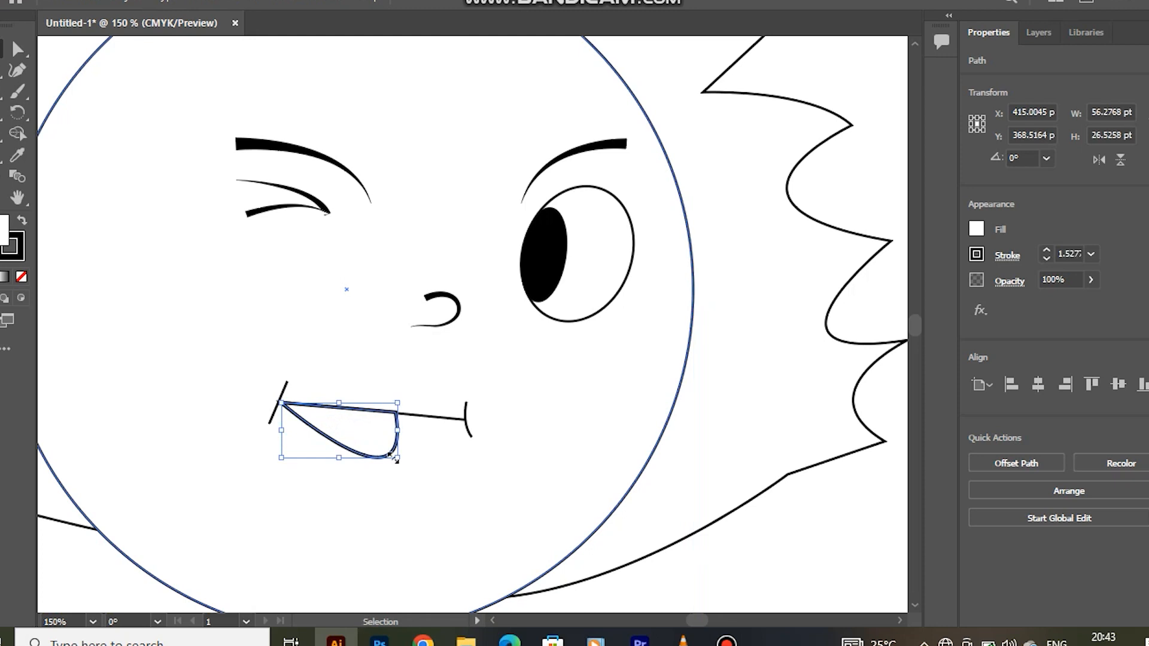
pyautogui.click(110, 576)
pyautogui.scroll(-1, 109, 577)
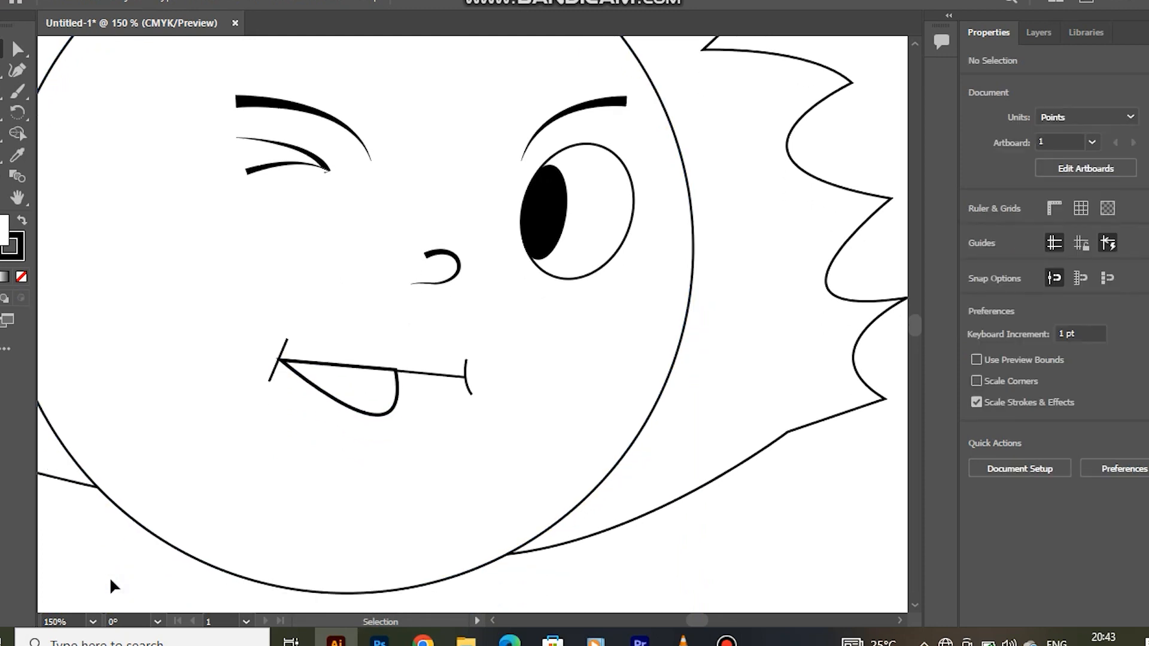
# - Select all the artwork, group it and ungroup it again
pyautogui.scroll(-3, 109, 576)
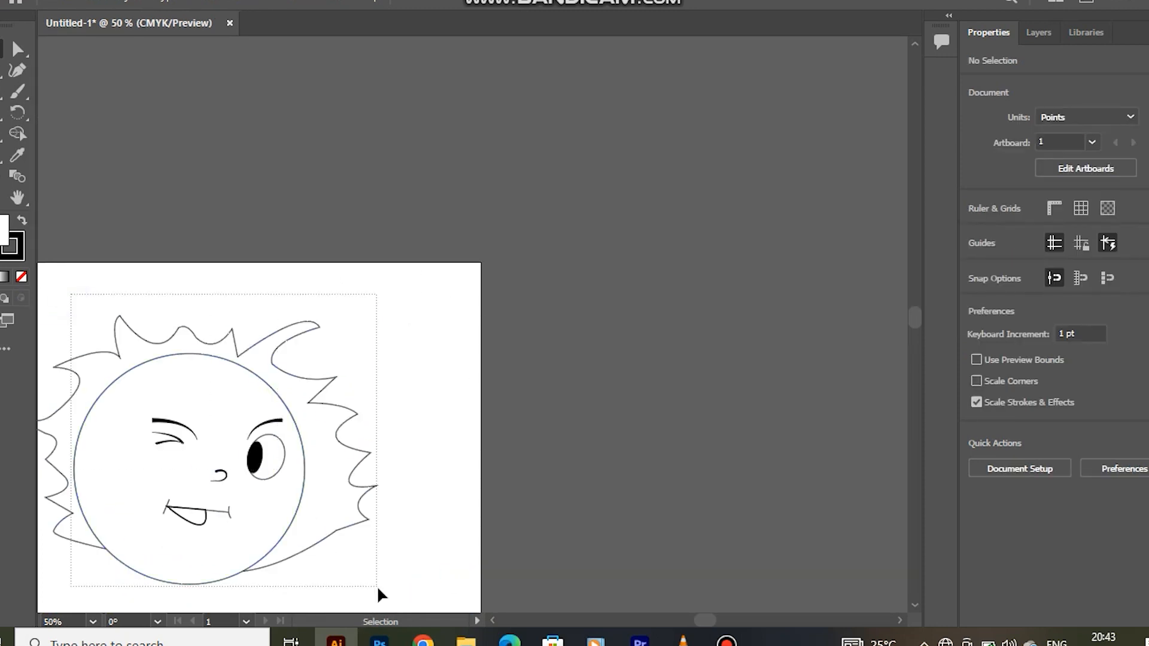
pyautogui.hotkey('ctrl', 'a')
pyautogui.scroll(-2, 289, 457)
pyautogui.scroll(3, 293, 457)
pyautogui.click(494, 621)
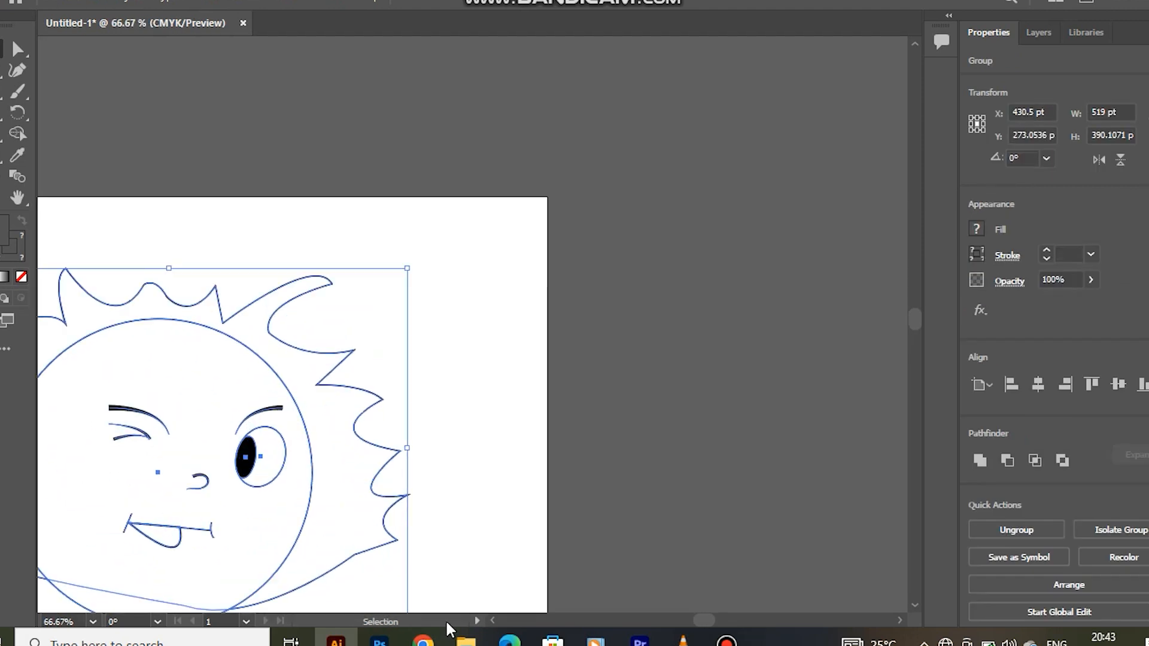
pyautogui.scroll(-5, 473, 491)
pyautogui.click(495, 621)
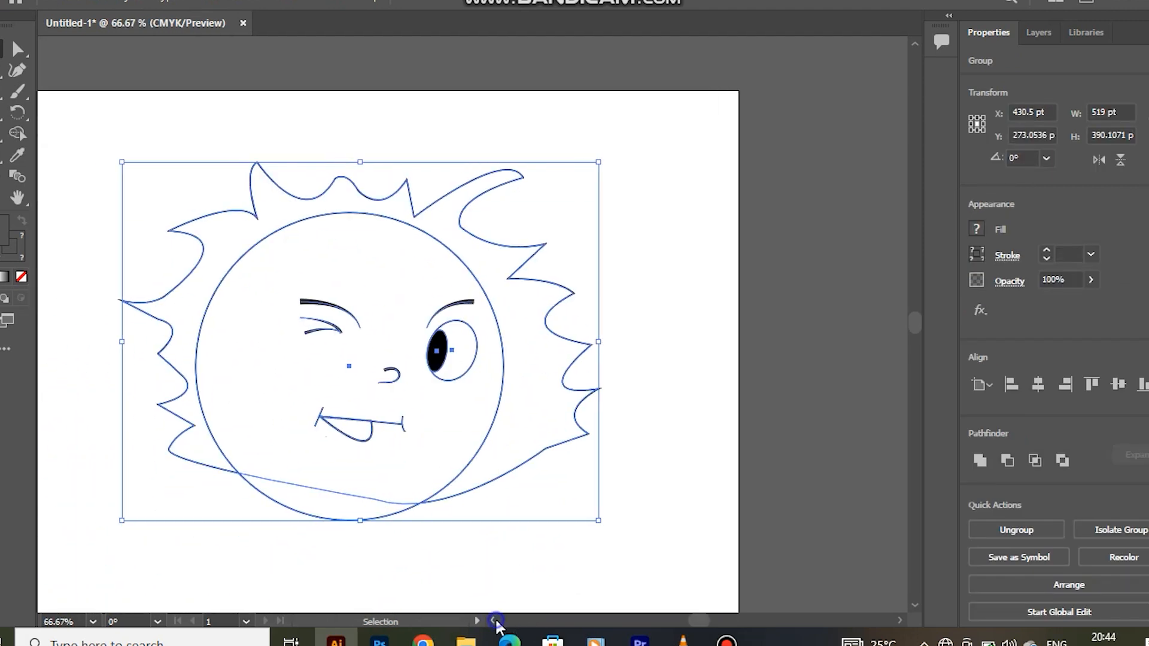
pyautogui.rightClick(446, 472)
pyautogui.click(549, 308)
pyautogui.click(688, 290)
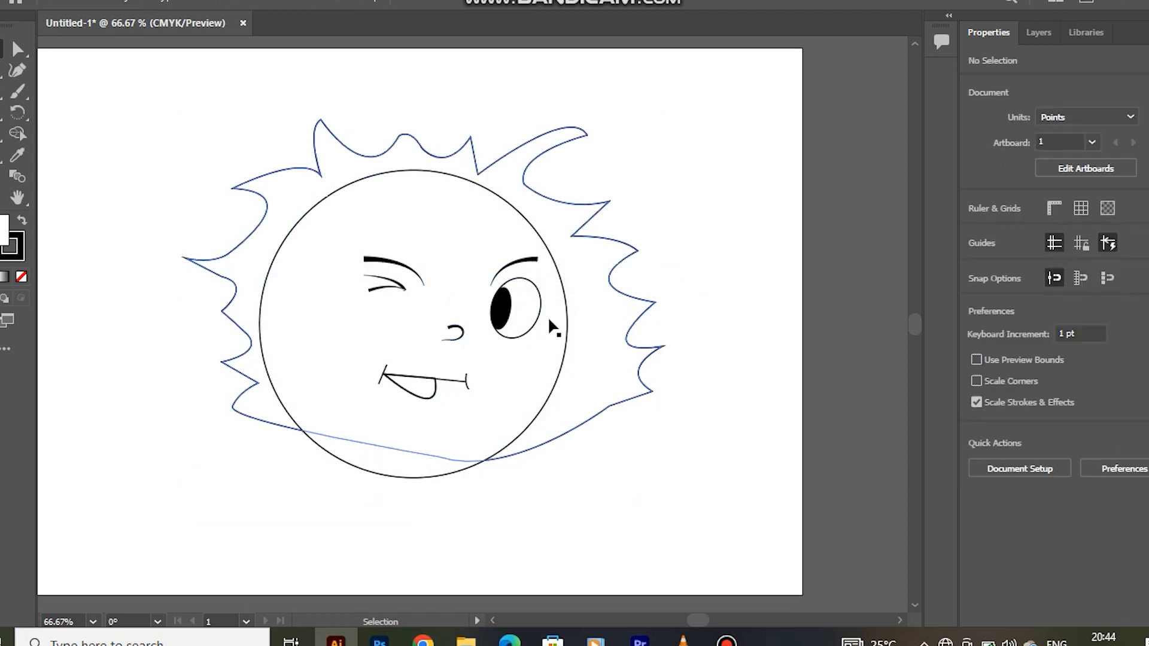
# - Fill the spiky hair shape with orange FF5500 and remove its stroke
pyautogui.click(521, 182)
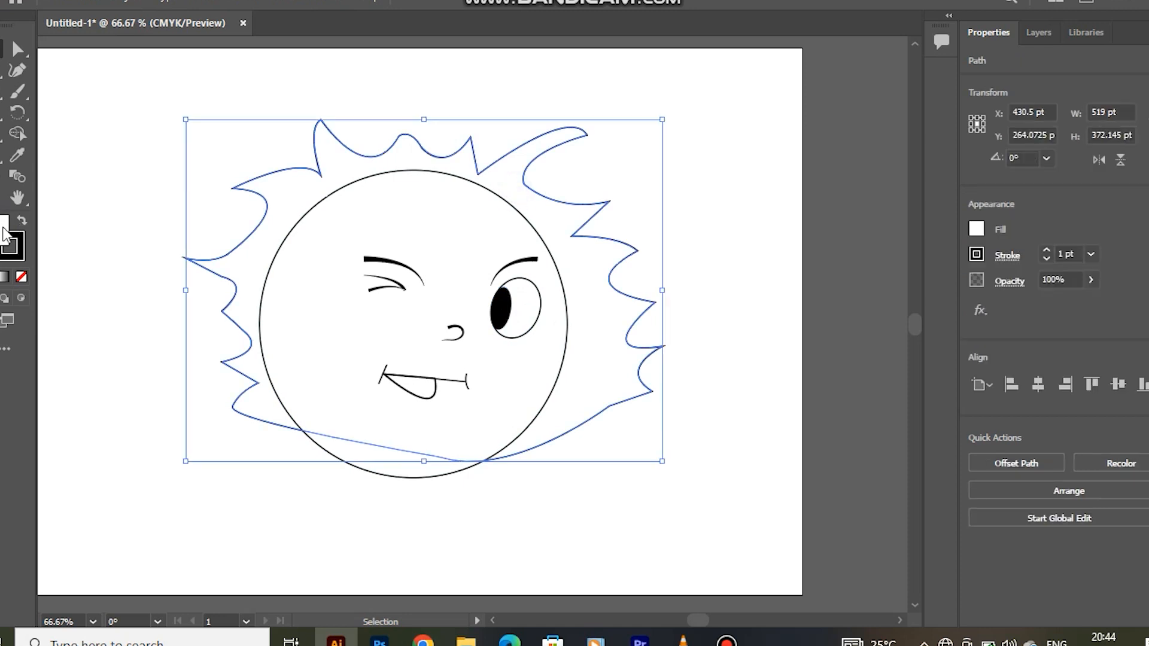
pyautogui.doubleClick(4, 228)
pyautogui.moveTo(834, 324); pyautogui.dragTo(828, 333)
pyautogui.moveTo(769, 137); pyautogui.dragTo(808, 94)
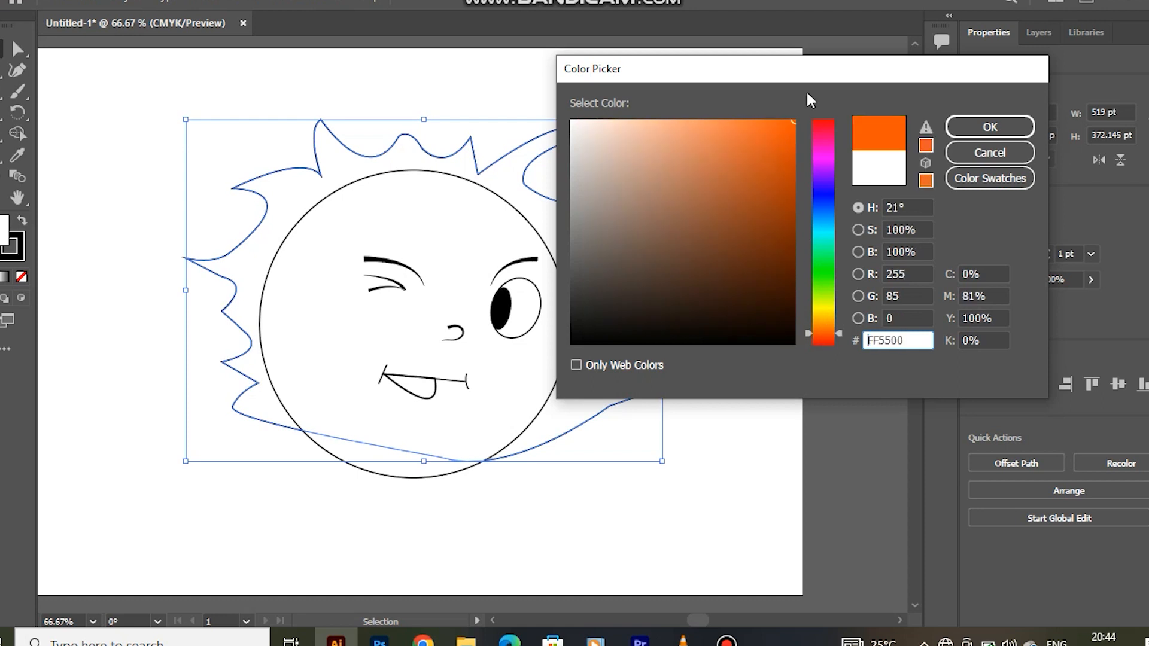
pyautogui.click(990, 127)
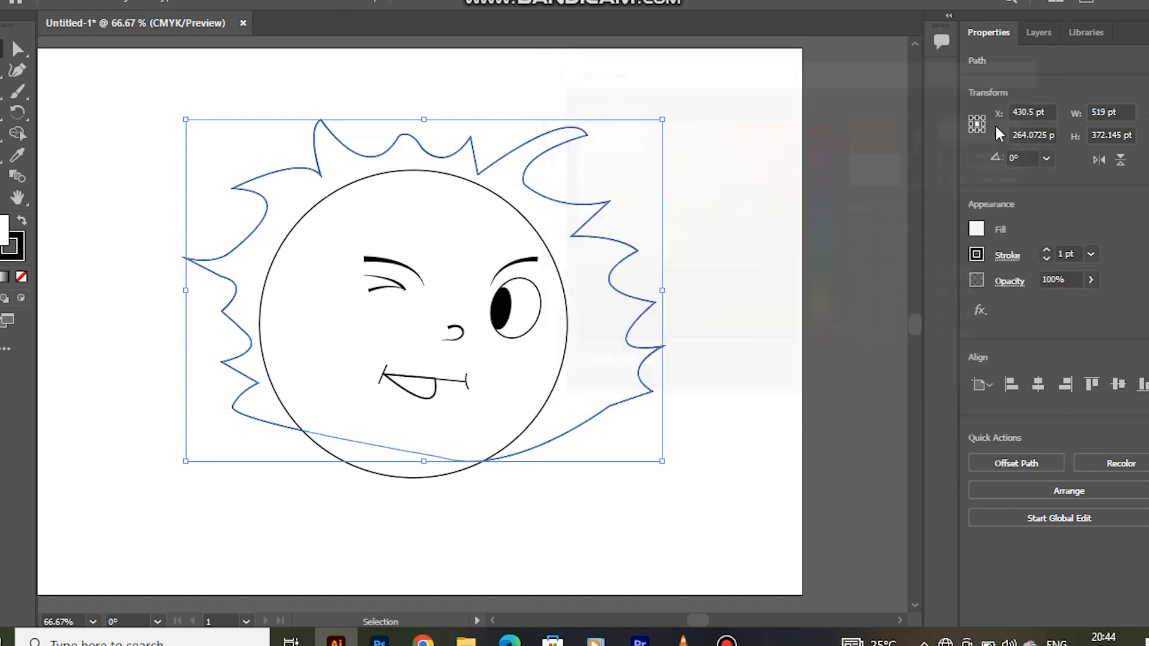
pyautogui.click(12, 245)
pyautogui.click(21, 276)
pyautogui.click(124, 198)
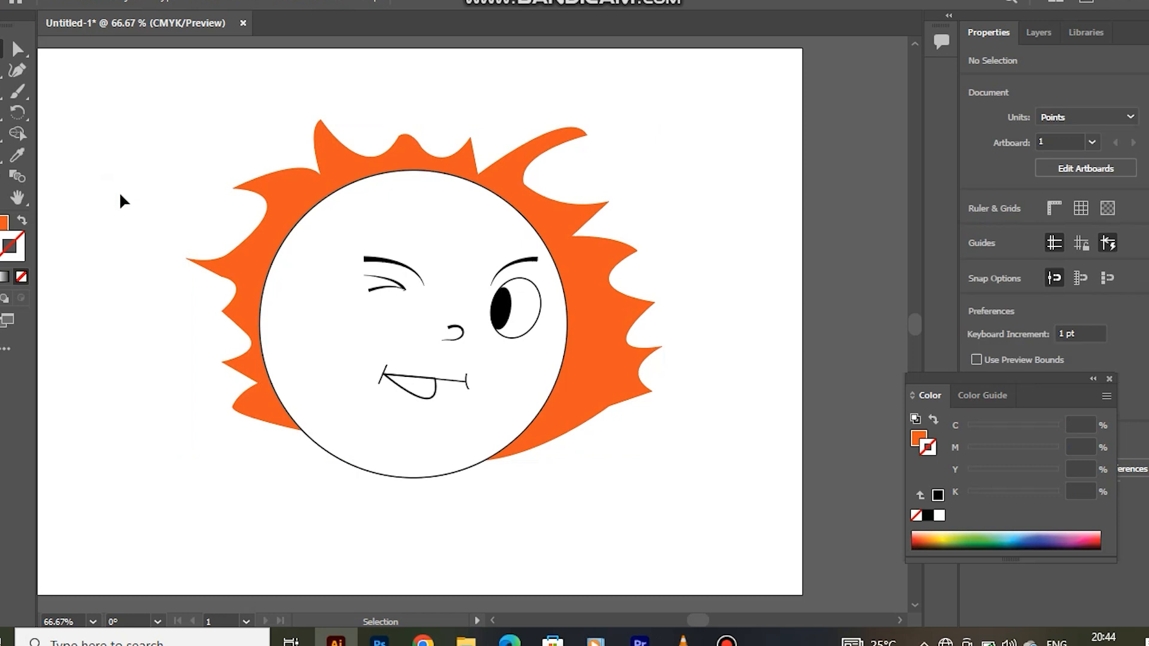
# - Adjust the hair's fill to C 0, M 72, Y 100, K 0
pyautogui.click(283, 198)
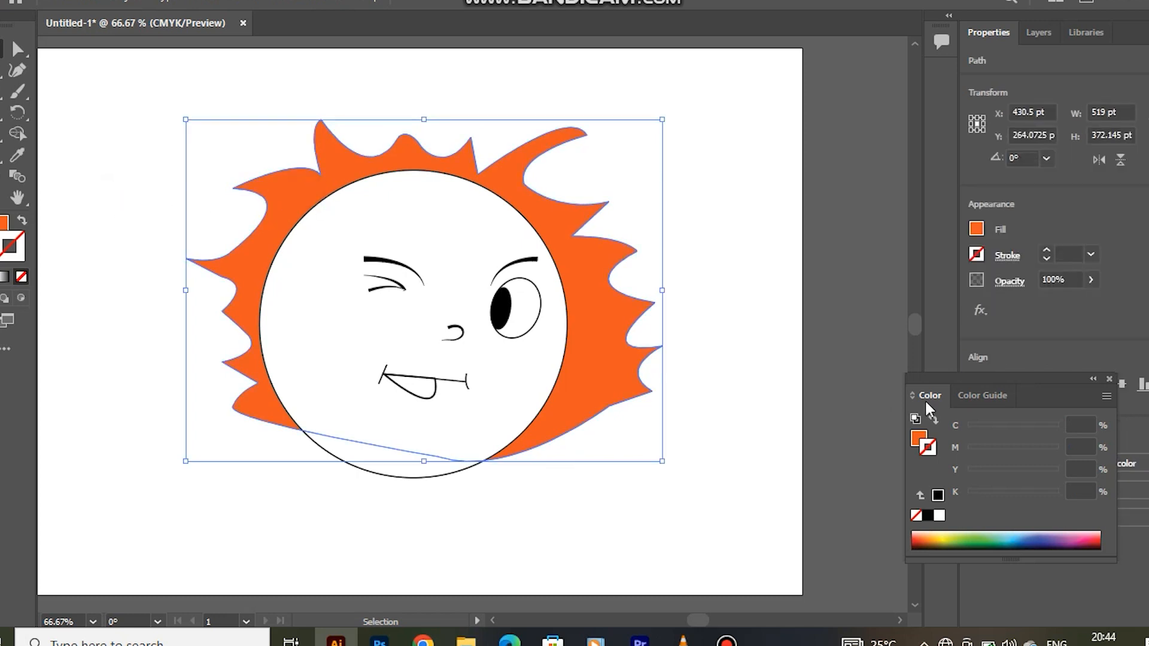
pyautogui.click(975, 229)
pyautogui.moveTo(1043, 446); pyautogui.dragTo(927, 415)
pyautogui.moveTo(1018, 450)
pyautogui.mouseDown()
pyautogui.moveTo(1006, 450)
pyautogui.moveTo(1032, 453)
pyautogui.mouseUp()
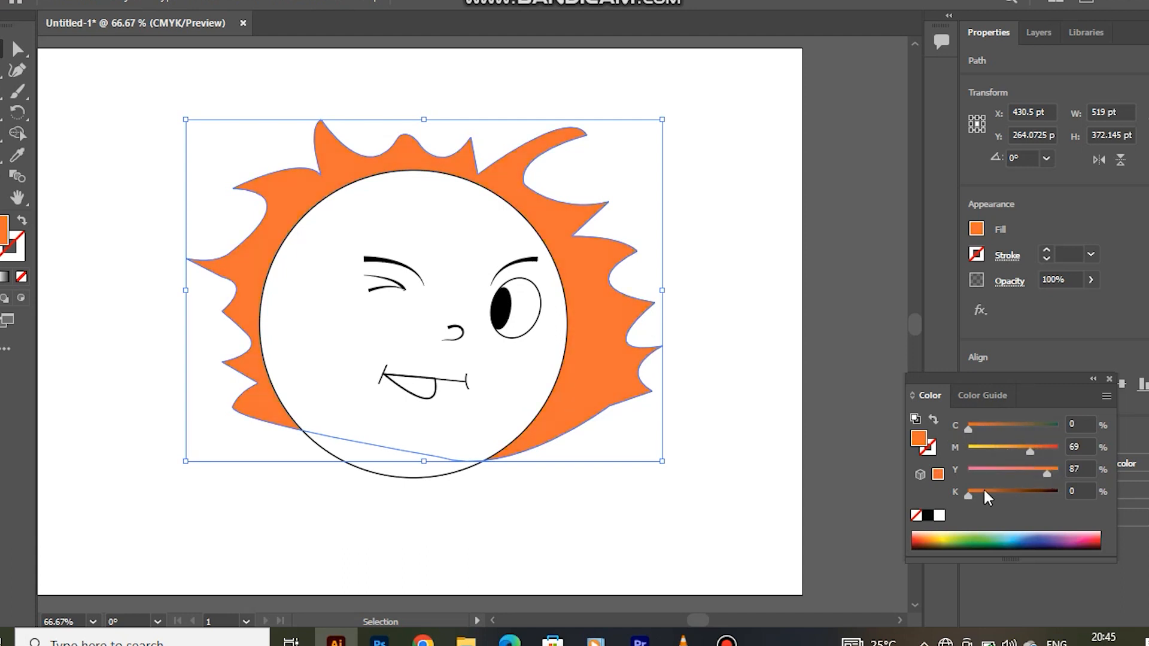
pyautogui.moveTo(974, 493); pyautogui.dragTo(967, 493)
pyautogui.moveTo(1047, 473); pyautogui.dragTo(1033, 448)
# - Change the hair's fill to the lighter orange FF9406
pyautogui.doubleClick(3, 231)
pyautogui.click(823, 331)
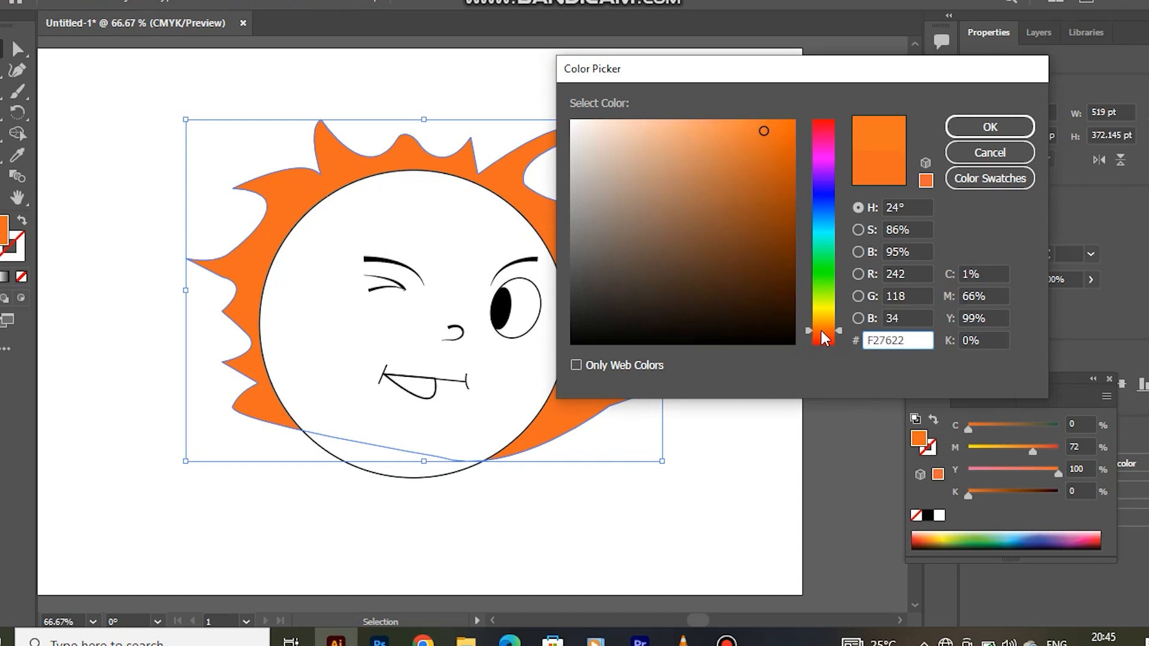
pyautogui.moveTo(822, 330); pyautogui.dragTo(824, 324)
pyautogui.moveTo(798, 174); pyautogui.dragTo(795, 113)
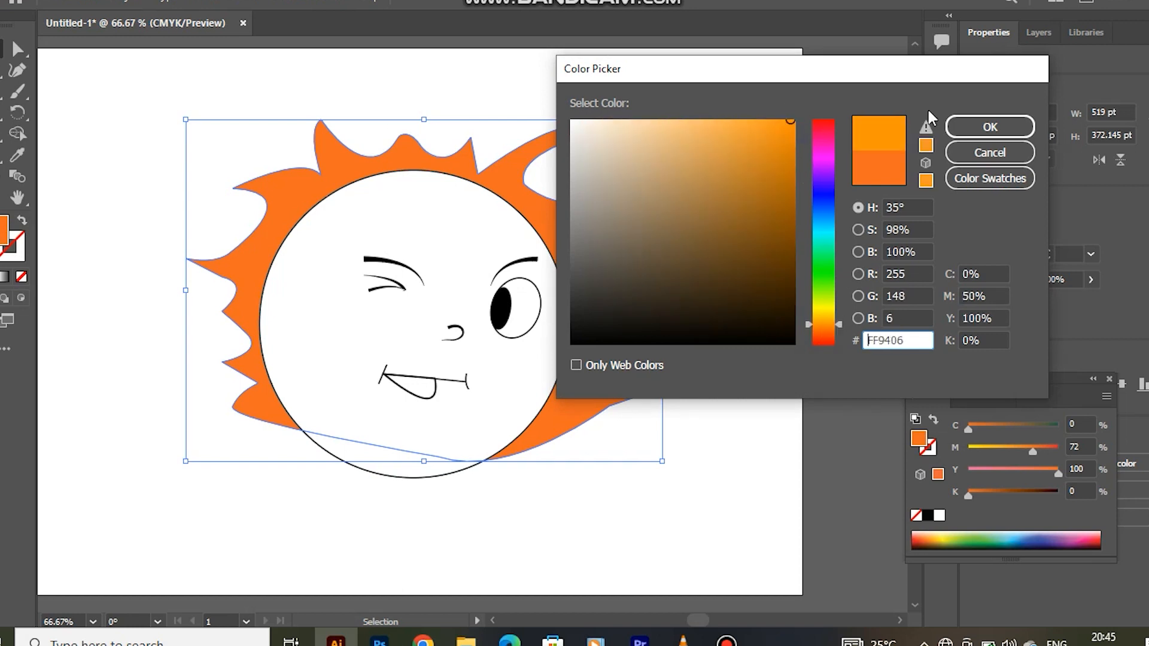
pyautogui.click(1014, 118)
pyautogui.click(734, 226)
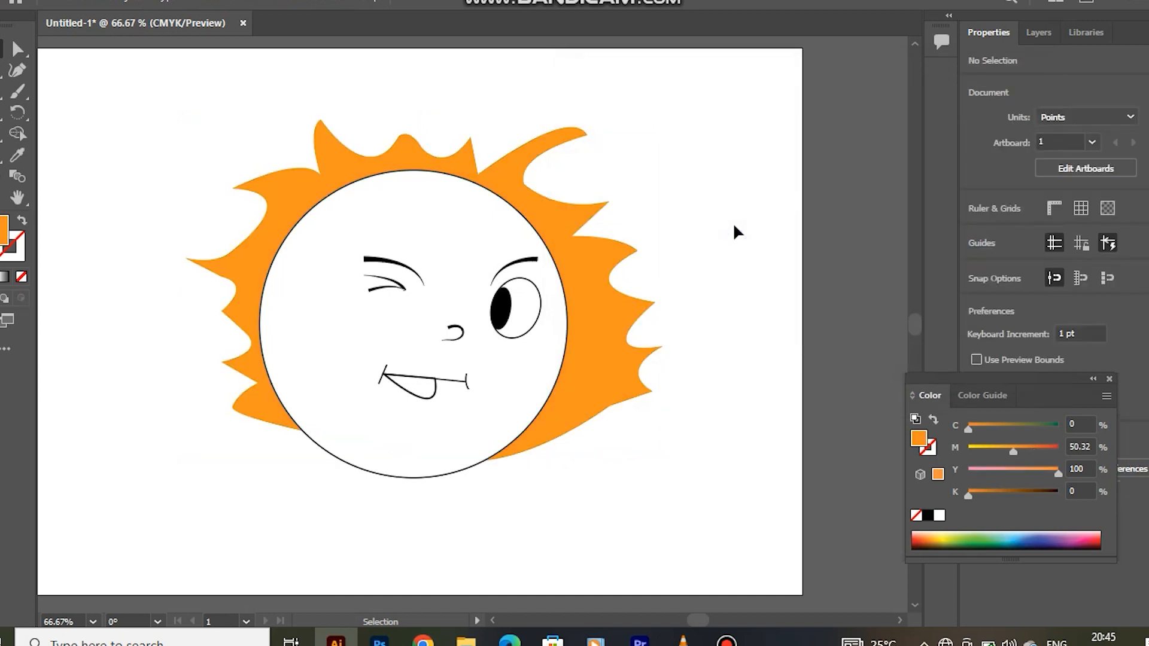
# - Fill the round head with bright yellow, about C 3, M 1, Y 97, K 0
pyautogui.click(482, 249)
pyautogui.doubleClick(1, 230)
pyautogui.click(826, 311)
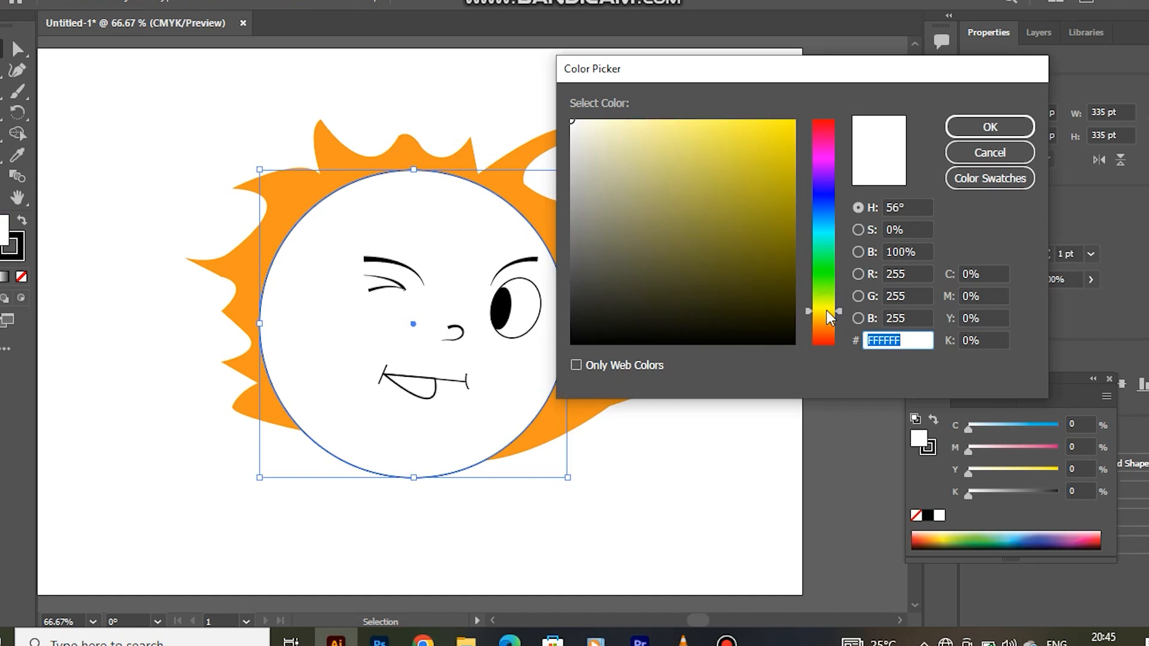
pyautogui.click(793, 122)
pyautogui.click(989, 127)
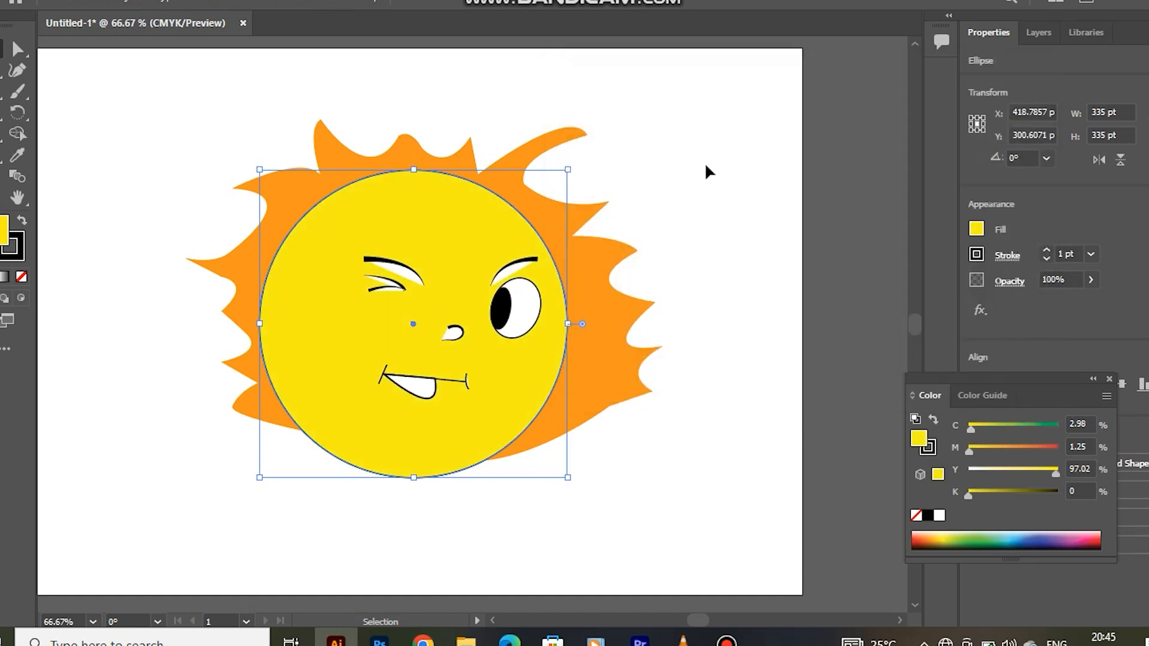
pyautogui.click(677, 159)
# - Group the eyebrows with the winking-eye lines and set the group's fill to none
pyautogui.click(514, 268)
pyautogui.keyDown('shift'); pyautogui.click(395, 292); pyautogui.keyUp('shift')
pyautogui.hotkey('ctrl', 'g')
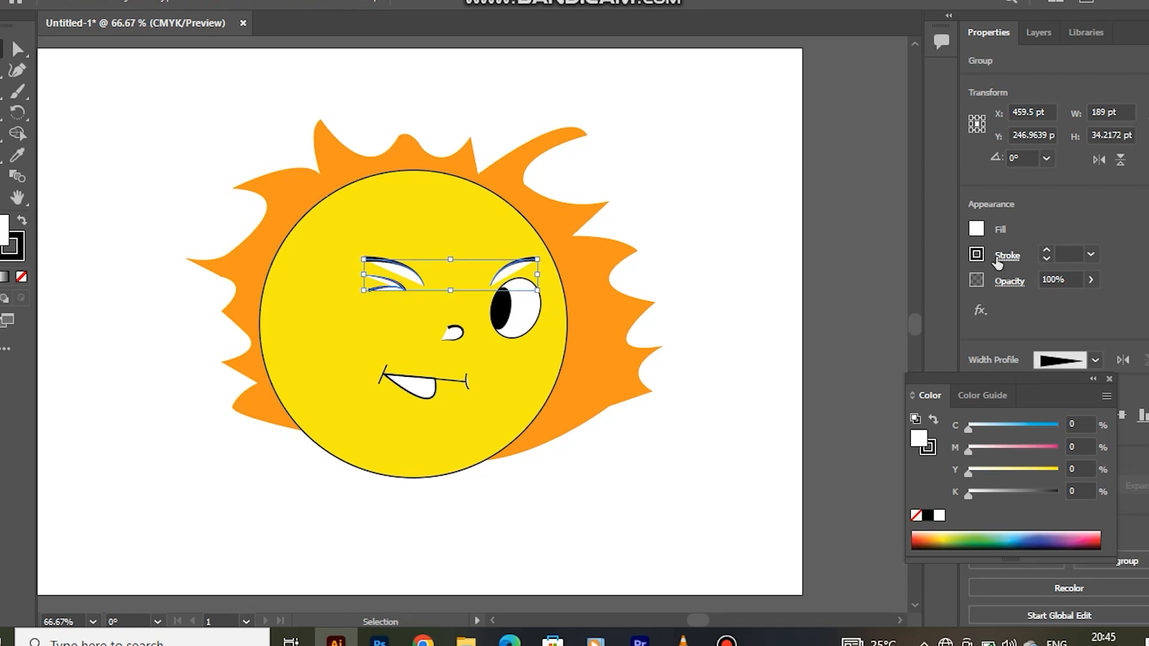
pyautogui.click(976, 230)
pyautogui.click(817, 292)
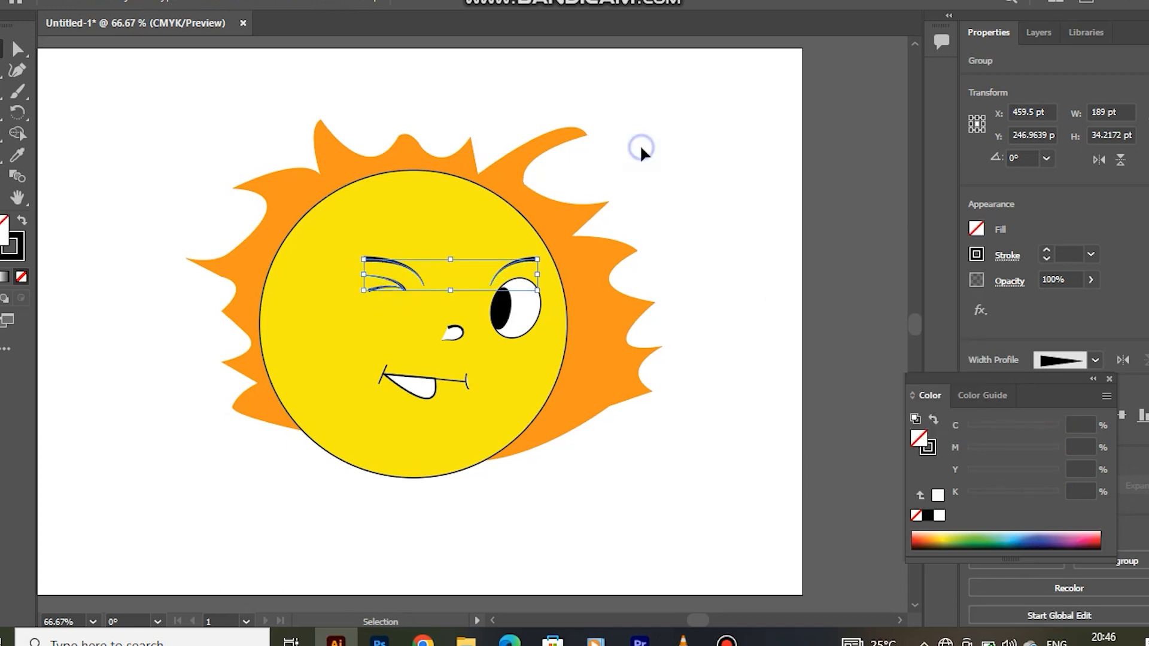
pyautogui.click(681, 152)
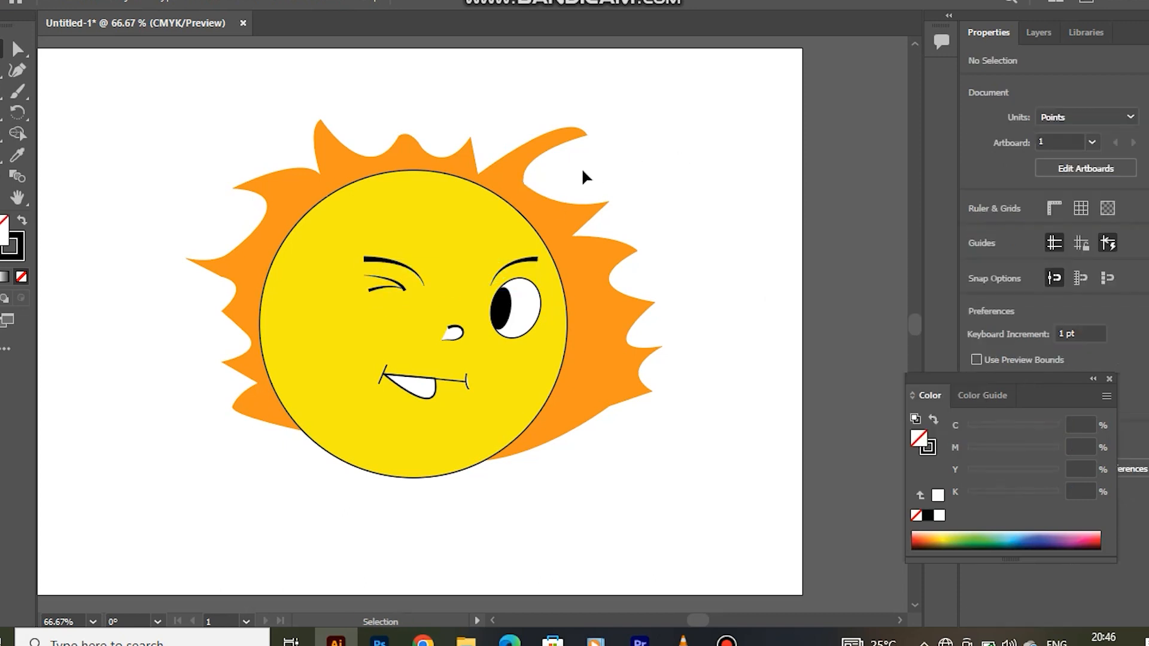
# - Set the nose's fill to none
pyautogui.click(453, 331)
pyautogui.click(976, 229)
pyautogui.click(785, 298)
# - Fill the half-moon under the mouth line with the red swatch C 15, M 100, Y 90, K 10
pyautogui.click(434, 419)
pyautogui.click(427, 393)
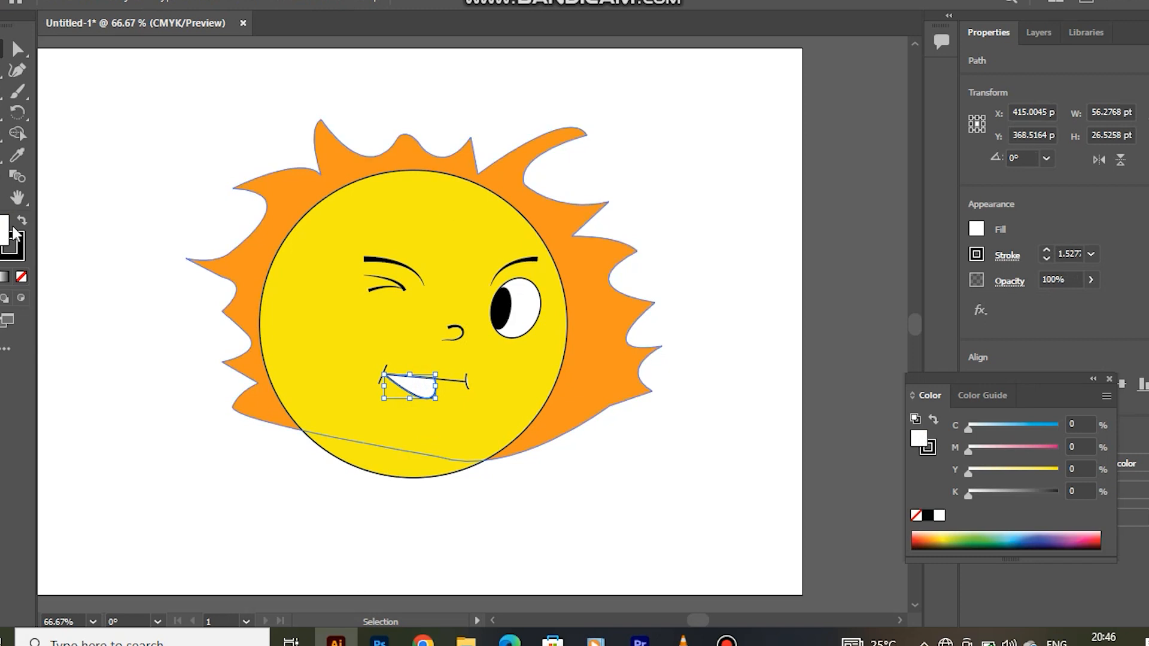
pyautogui.click(976, 229)
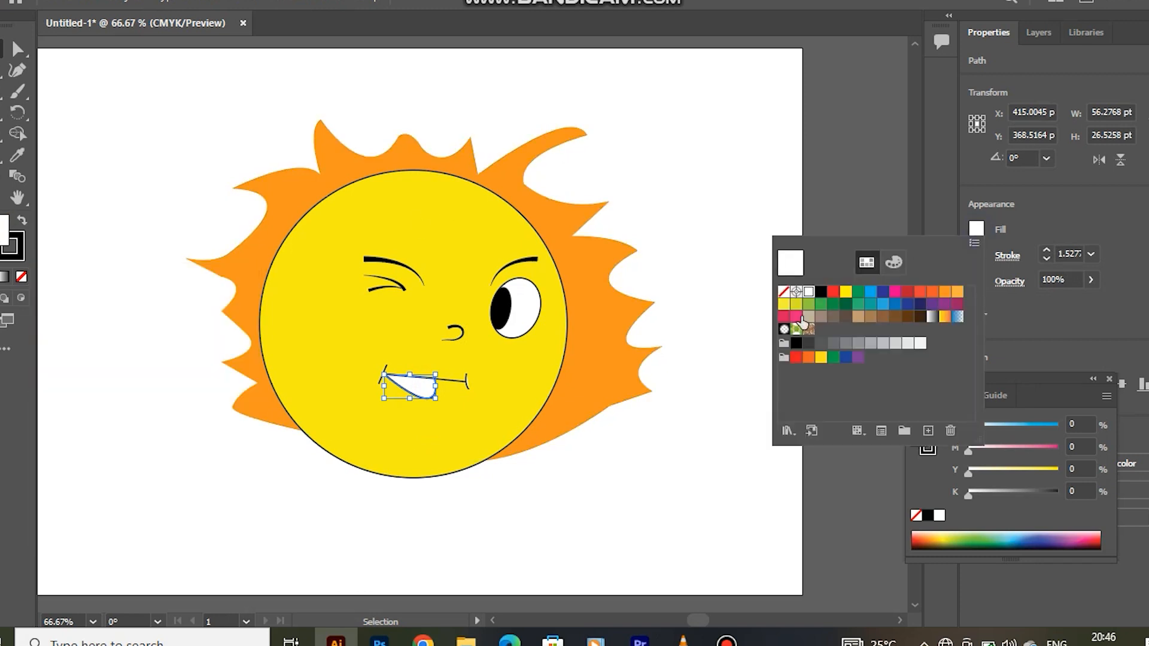
pyautogui.click(908, 292)
pyautogui.click(754, 216)
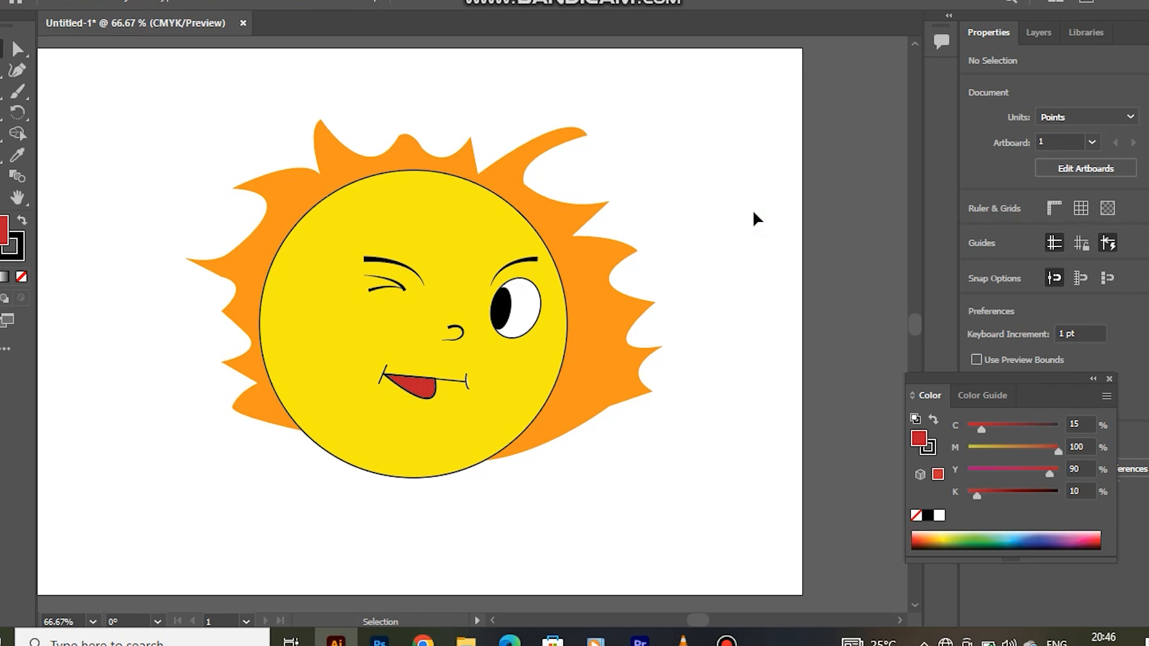
# - Pull the blunt tip of the hair's upper-right spike up and outward into a sharp point with the Curvature tool
pyautogui.click(554, 141)
pyautogui.hotkey('shift', '`')
pyautogui.moveTo(587, 137); pyautogui.dragTo(596, 122)
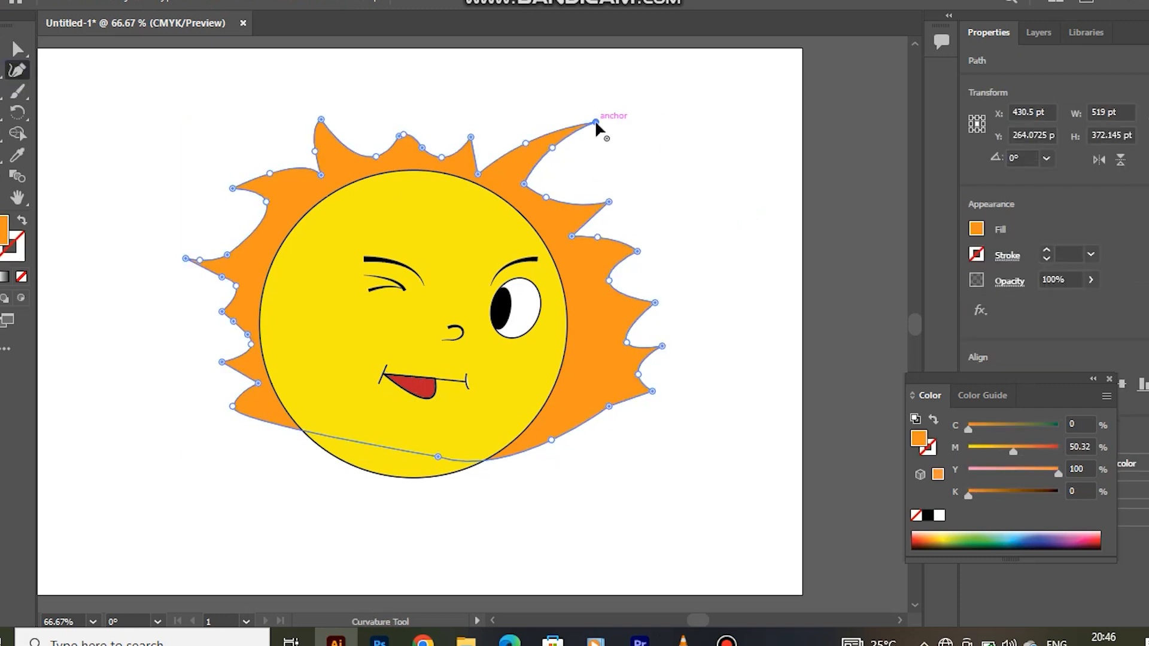
# - Stretch the two upper spikes on the hair's left side outward, widening the hair to about 556 pt
pyautogui.moveTo(186, 258); pyautogui.dragTo(229, 231)
pyautogui.moveTo(238, 189); pyautogui.dragTo(257, 151)
pyautogui.hotkey('ctrl', 'z')
pyautogui.hotkey('ctrl', 'z')
pyautogui.click(266, 201)
pyautogui.moveTo(233, 188); pyautogui.dragTo(215, 187)
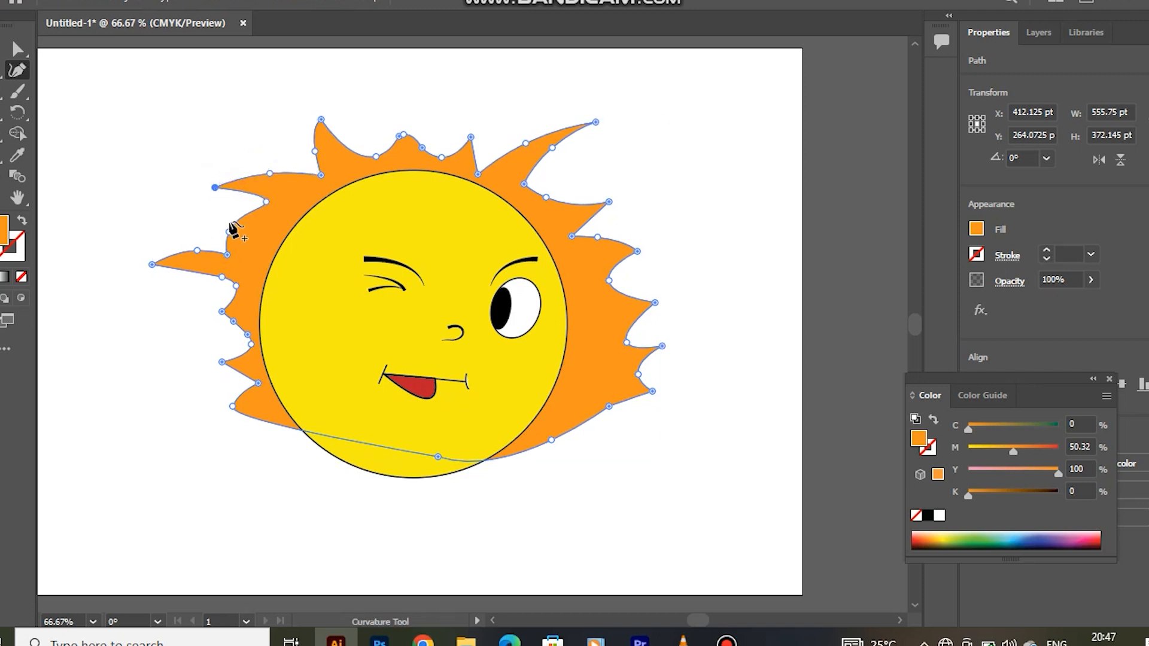